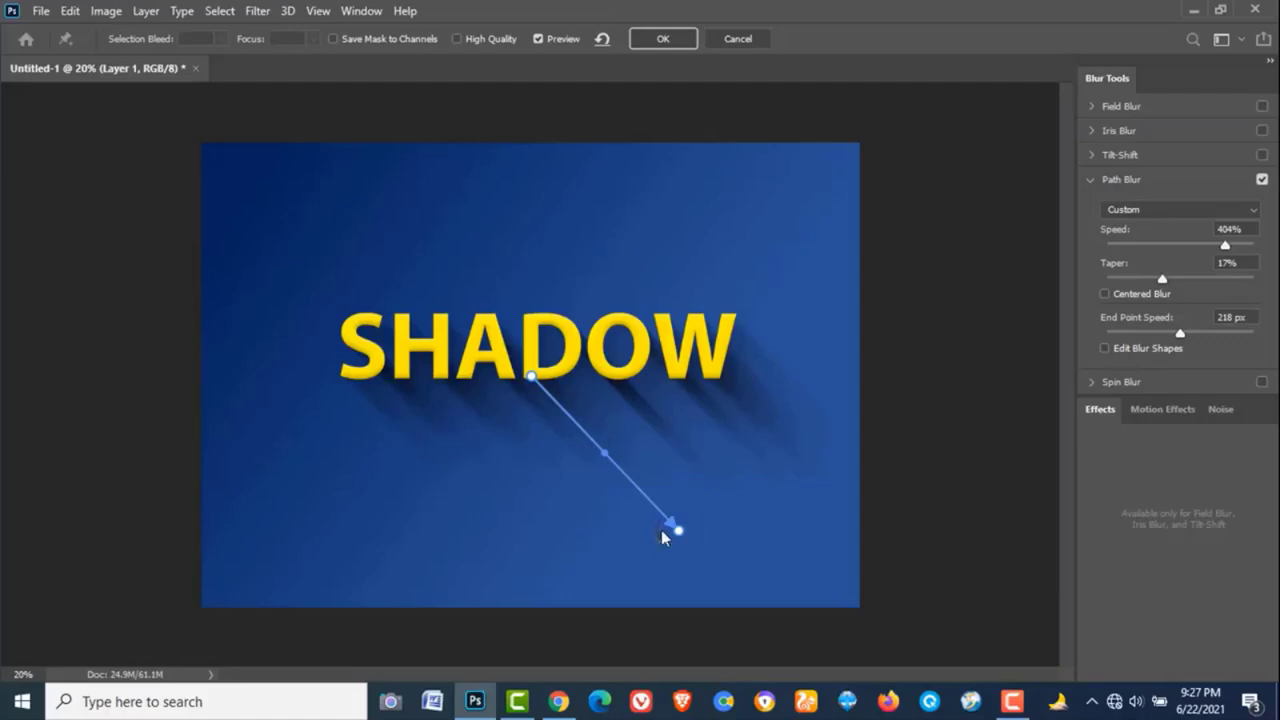
Step: Cancel the Path Blur edit on the finished SHADOW example and close the document without saving
drag(677, 531, 698, 550)
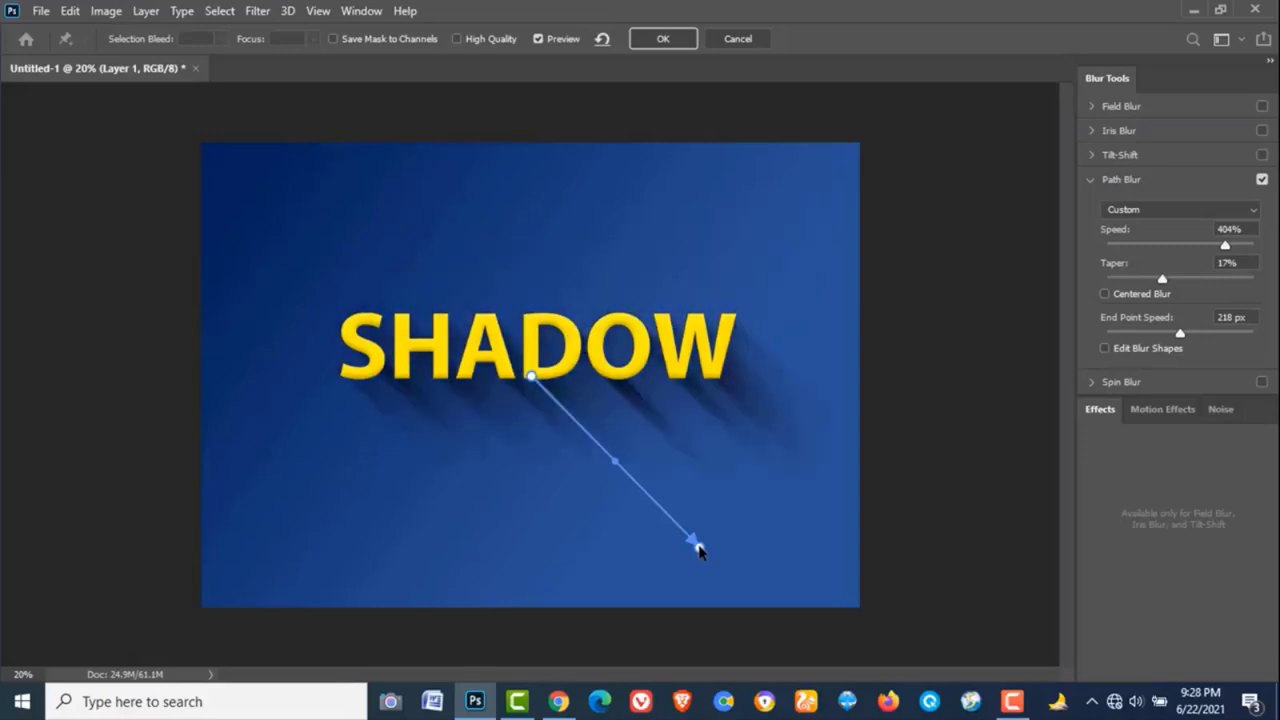
click(740, 40)
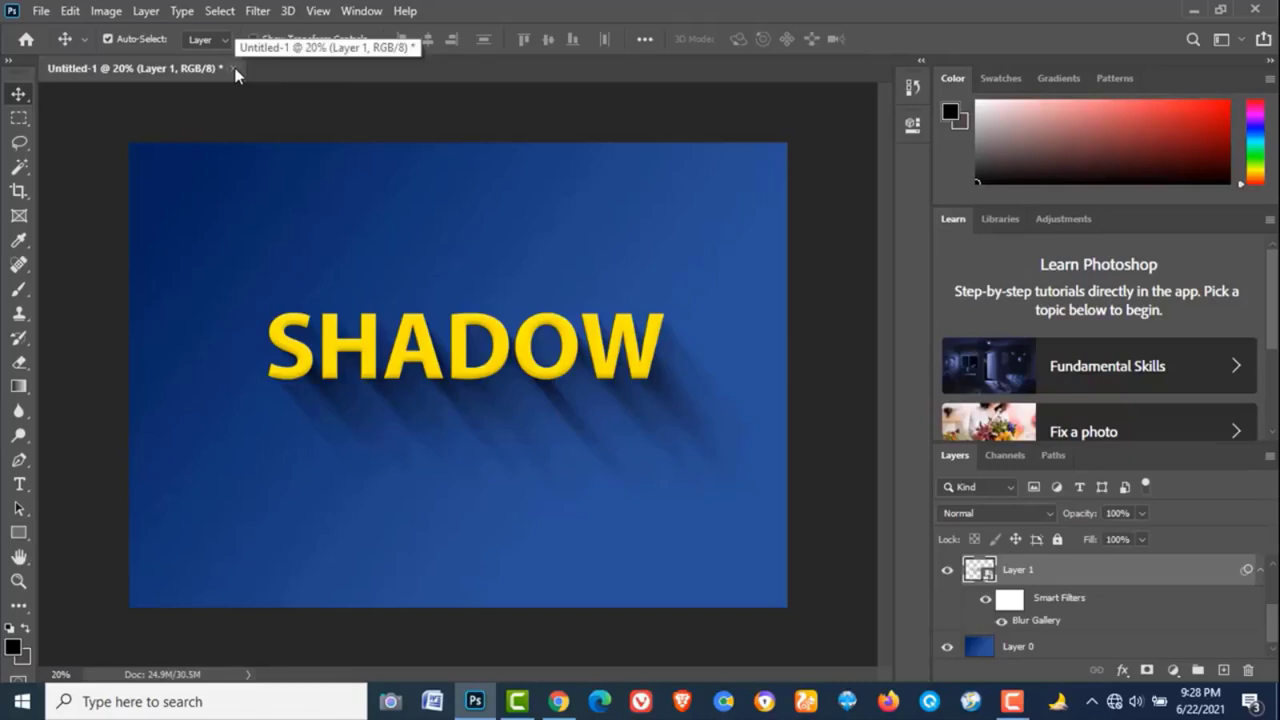
click(233, 68)
click(636, 273)
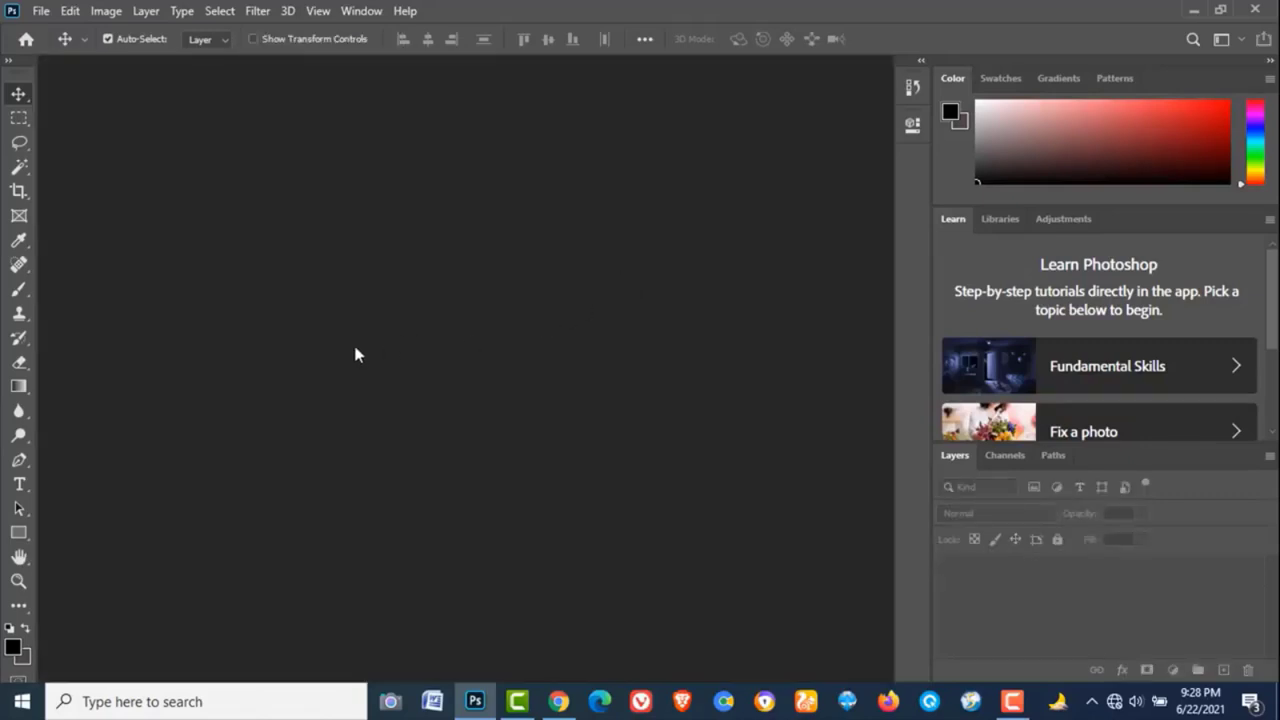
Step: Create an A4 landscape document, 297 x 210 mm at 300 ppi in RGB with a white background, shown at 20% zoom
click(41, 14)
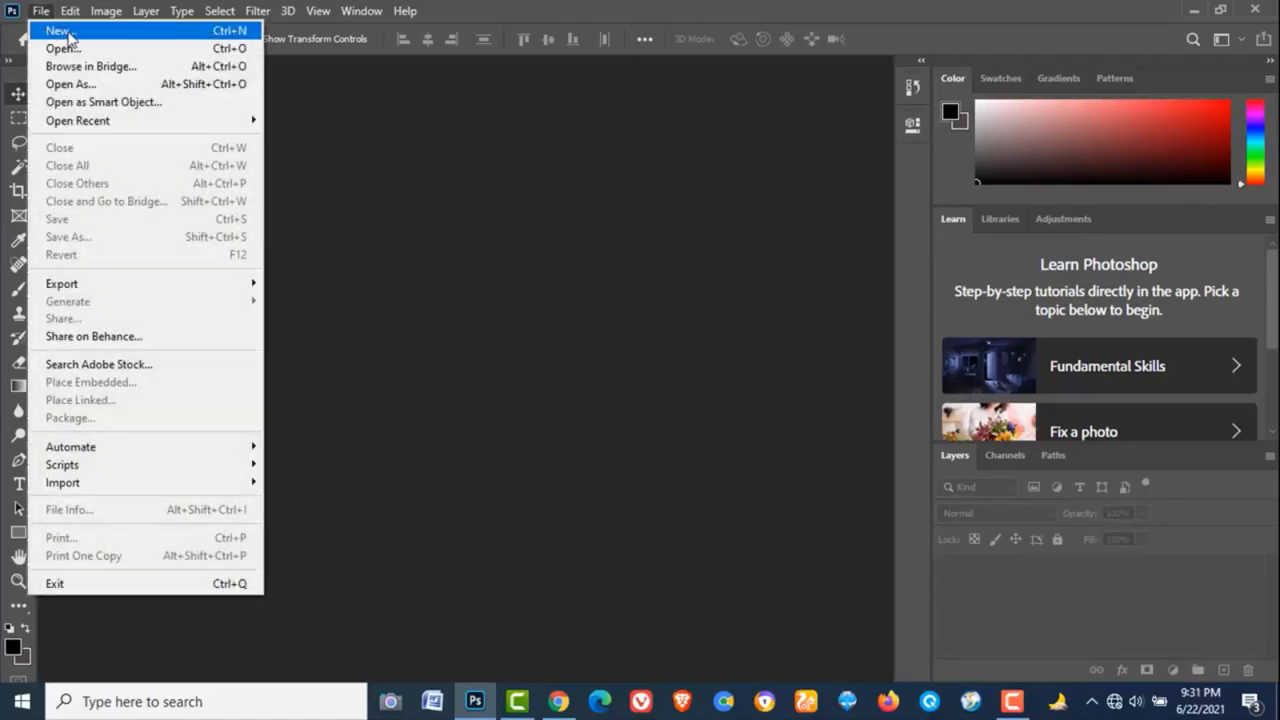
click(62, 27)
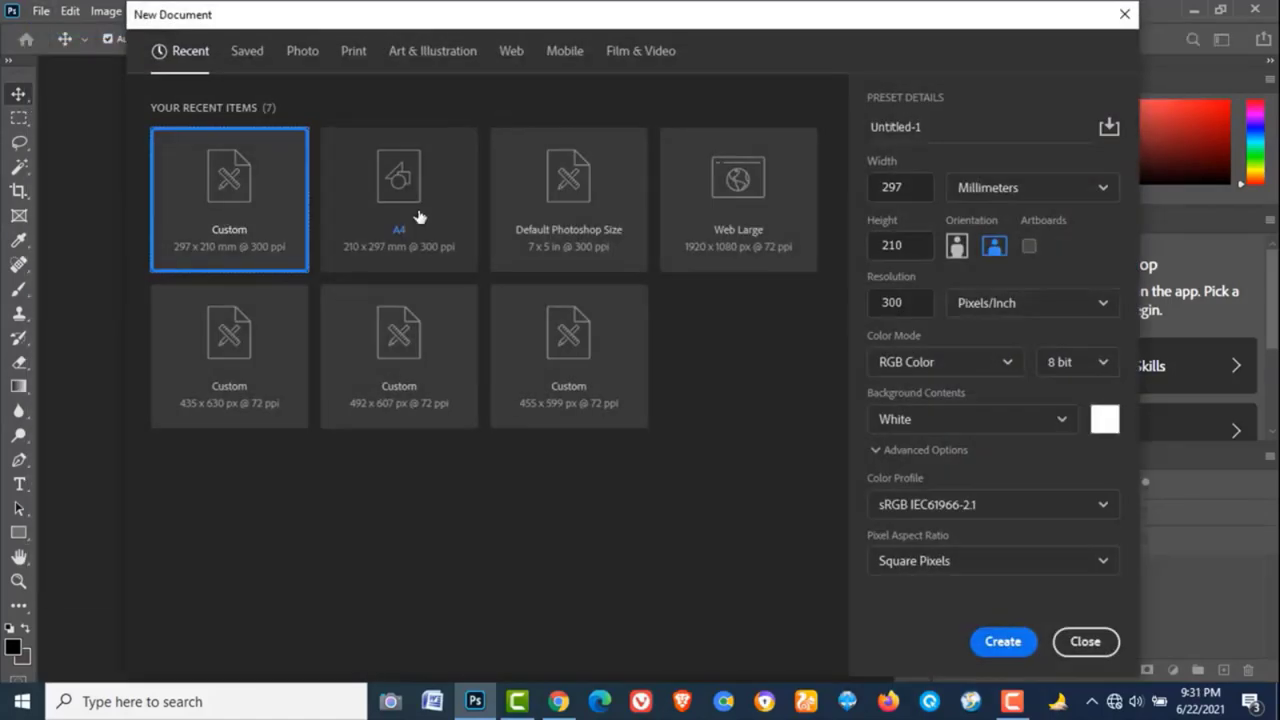
click(395, 196)
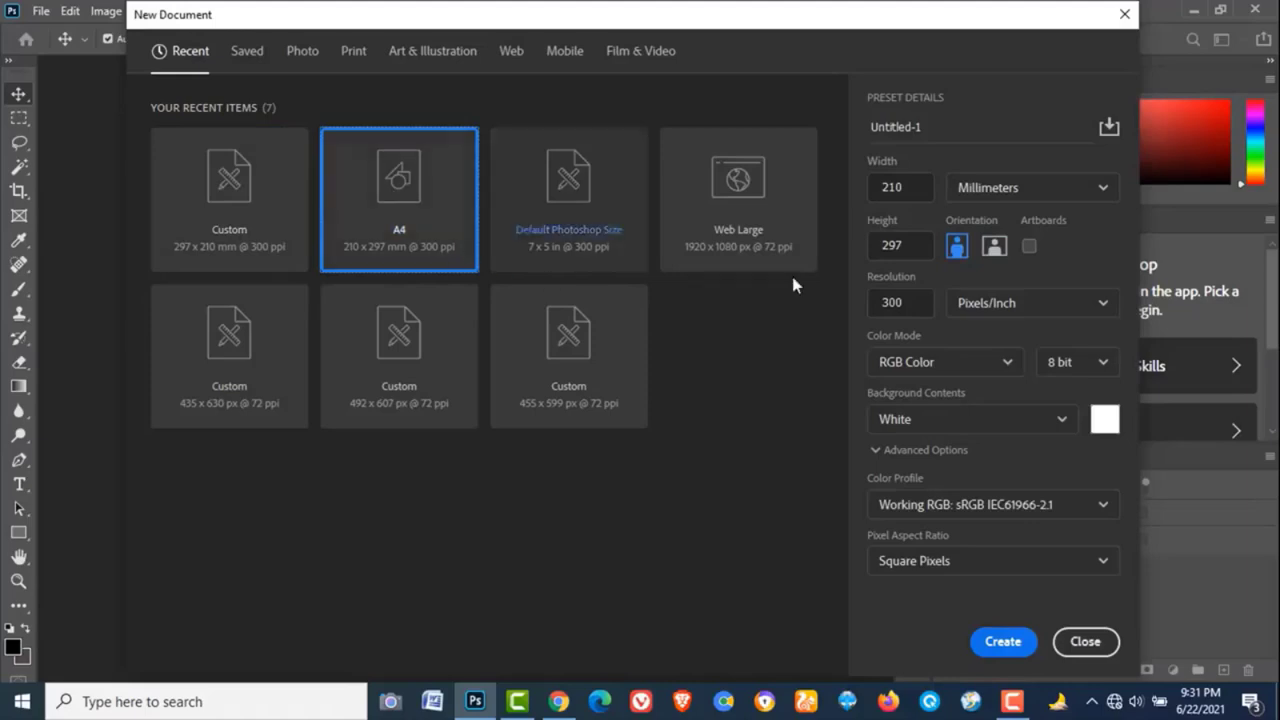
click(994, 246)
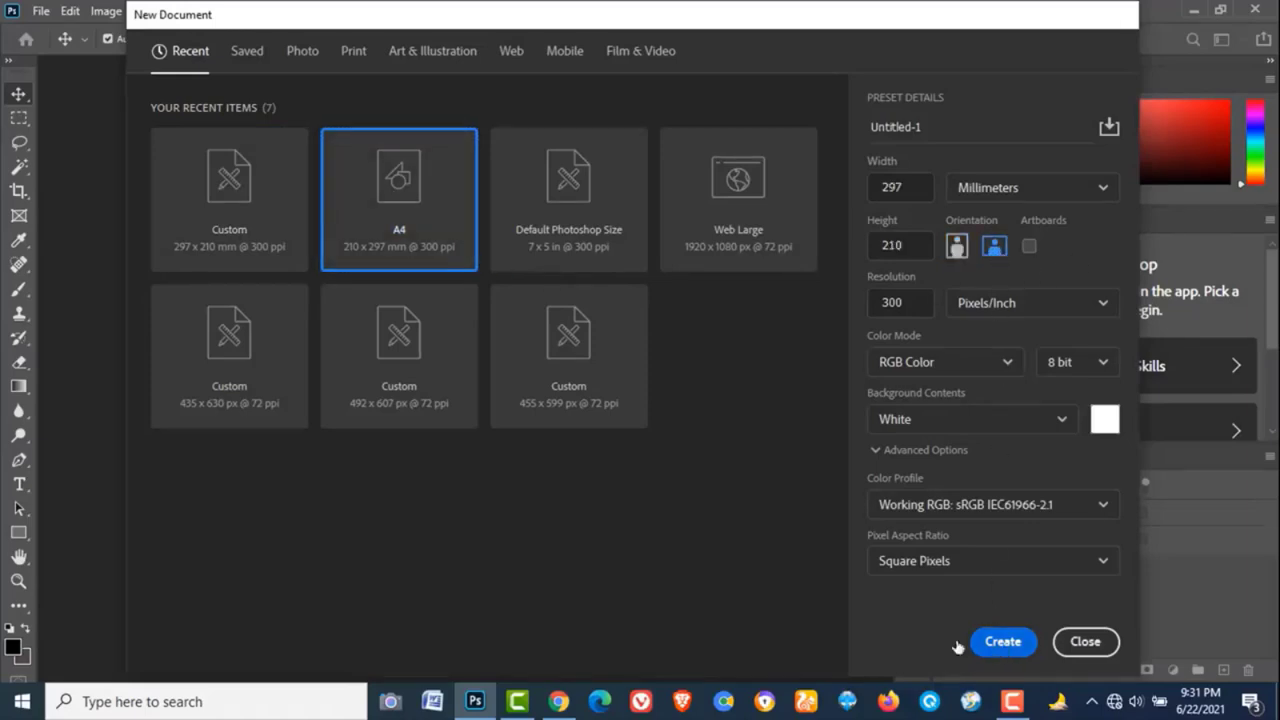
click(1003, 645)
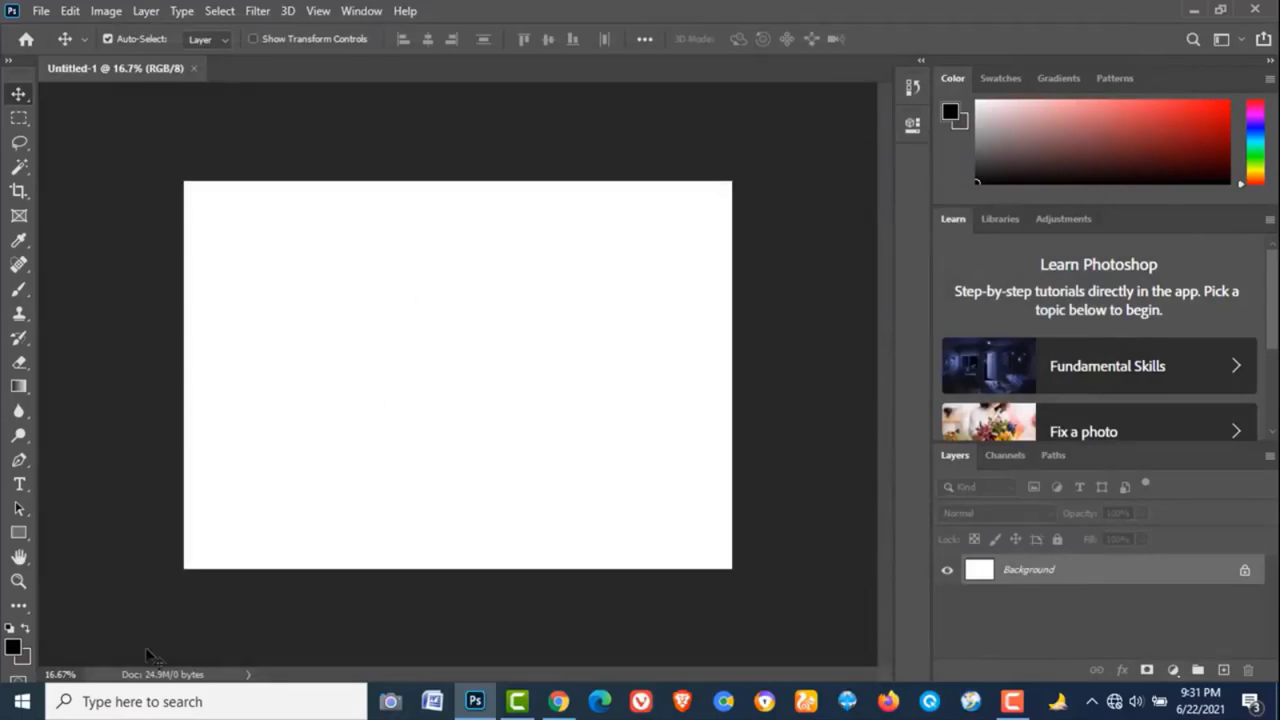
drag(78, 674, 43, 674)
text(20)
key(Return)
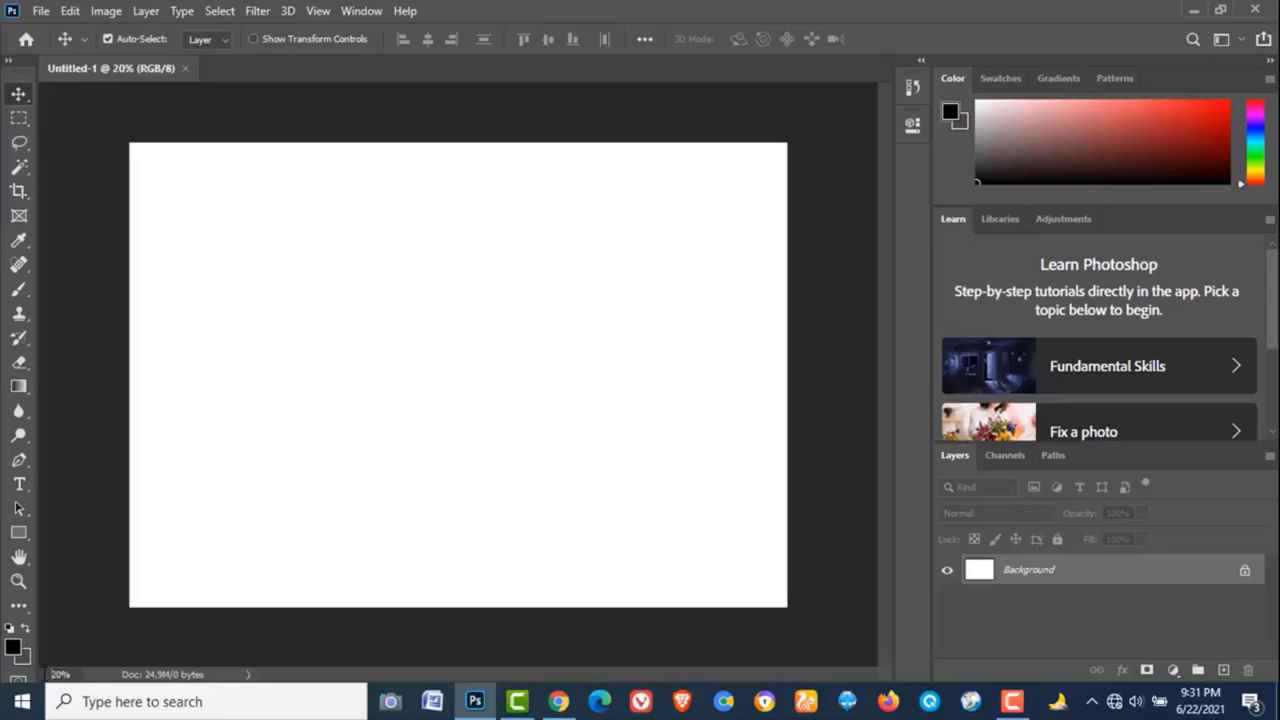
Step: Fill the background with the Blue_27 preset as a linear gradient running diagonally from the canvas's upper-left corner to its lower-right corner
click(19, 387)
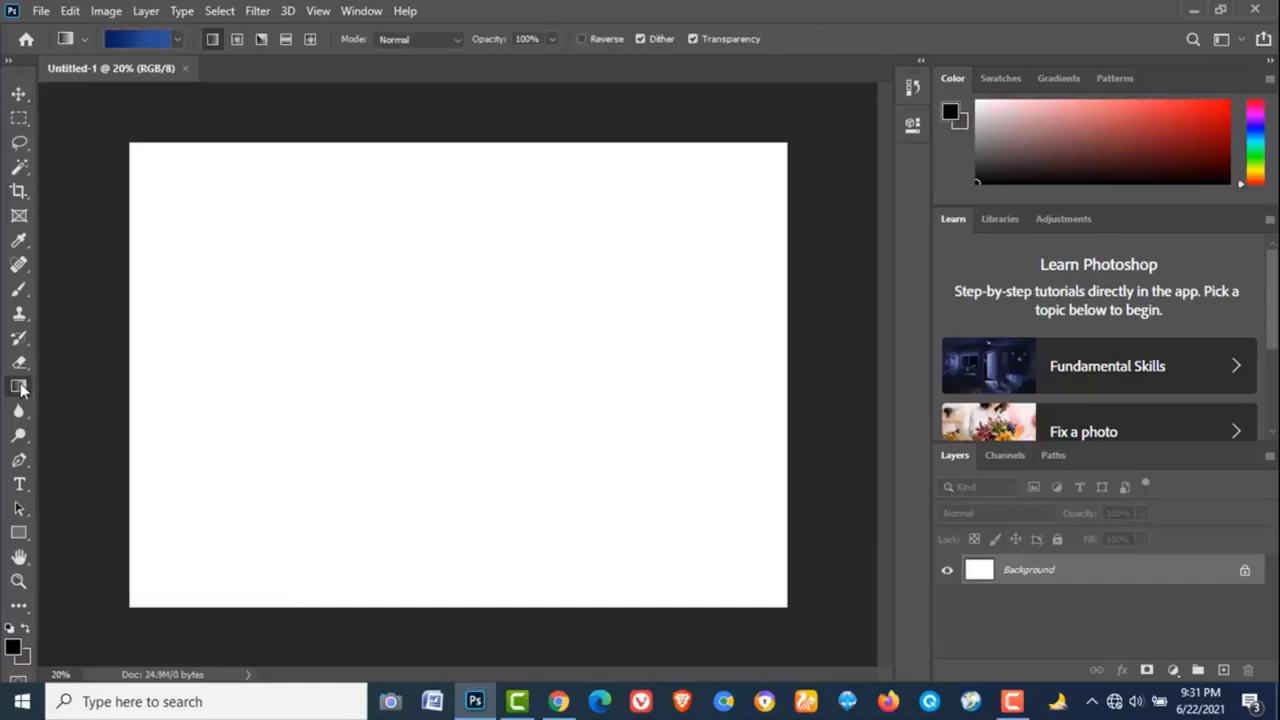
click(142, 41)
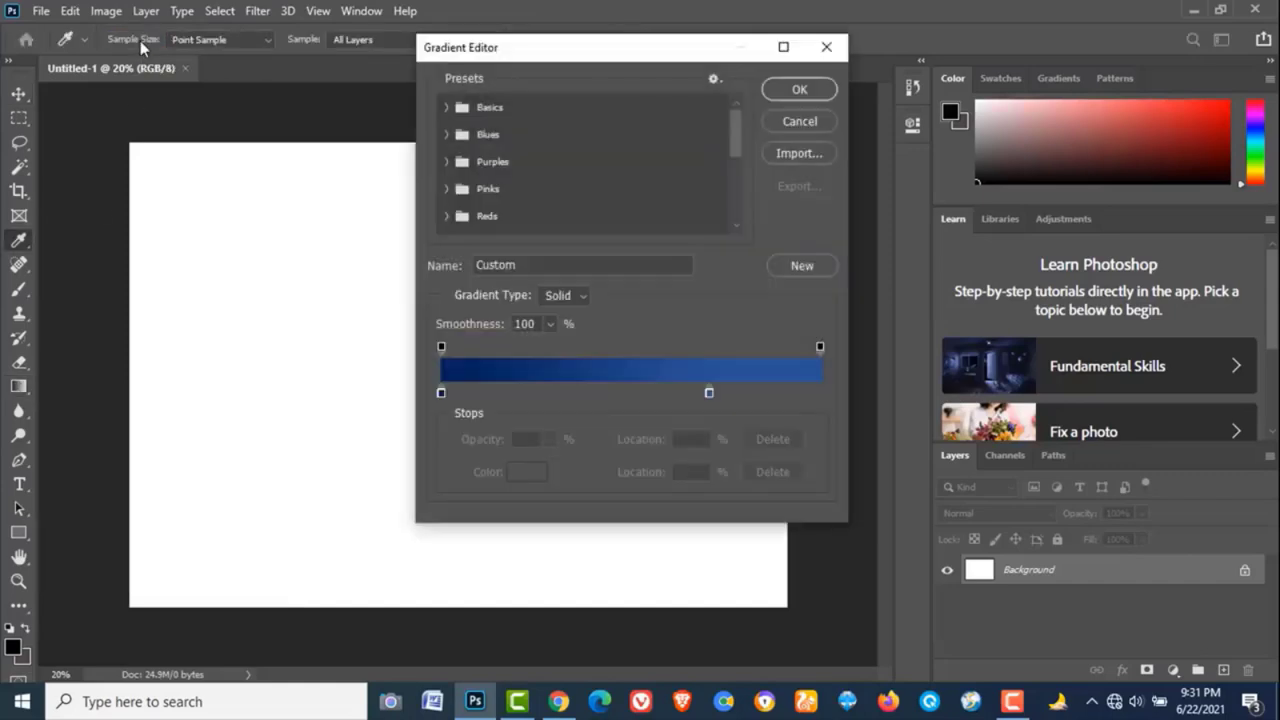
click(448, 108)
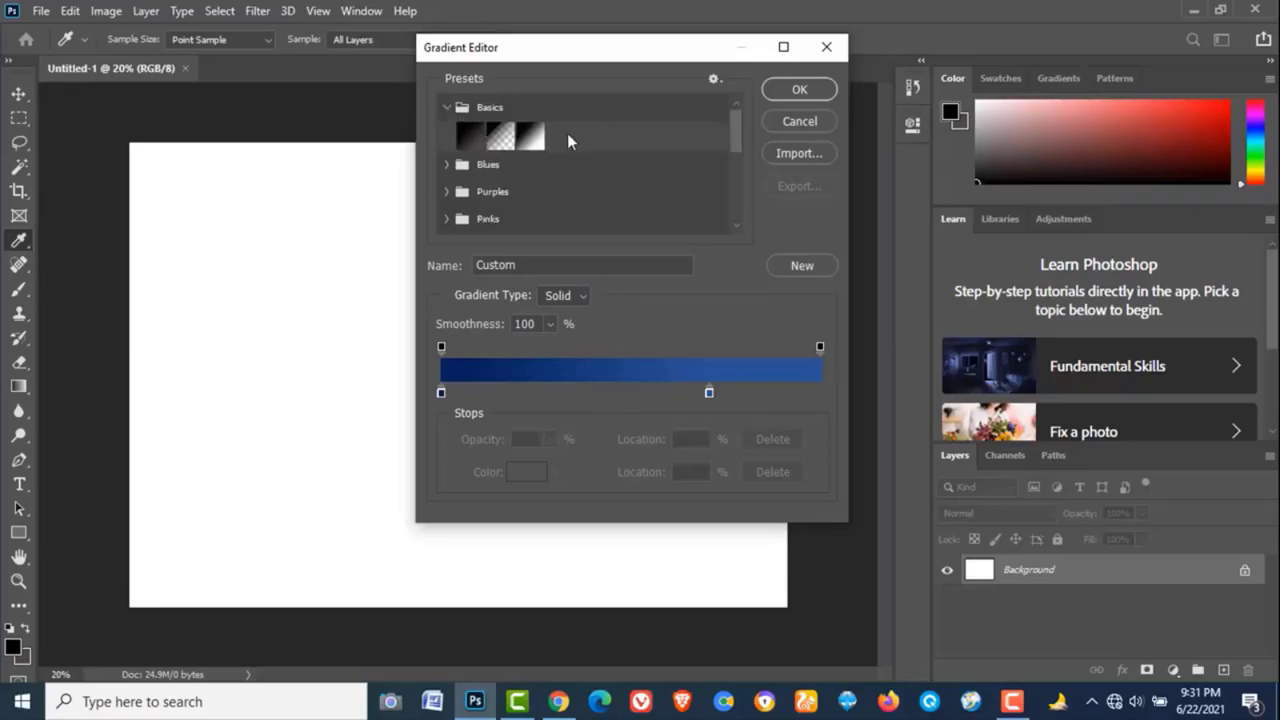
click(446, 108)
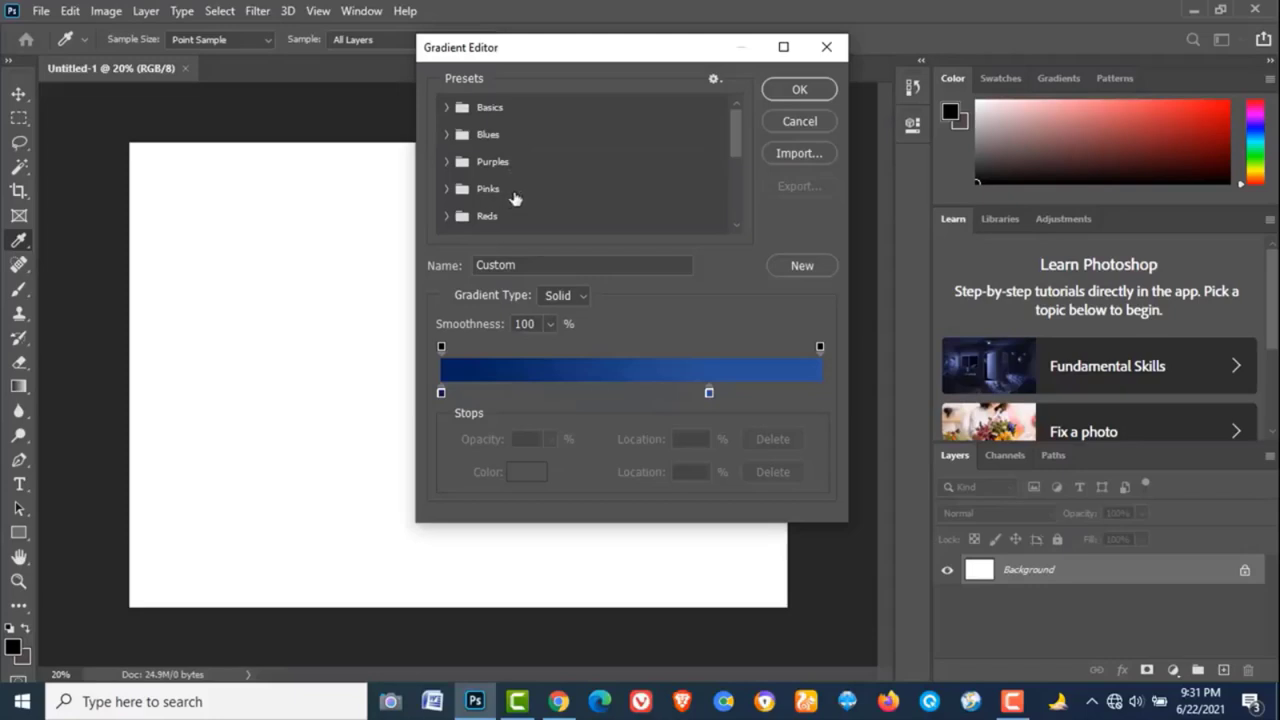
click(447, 134)
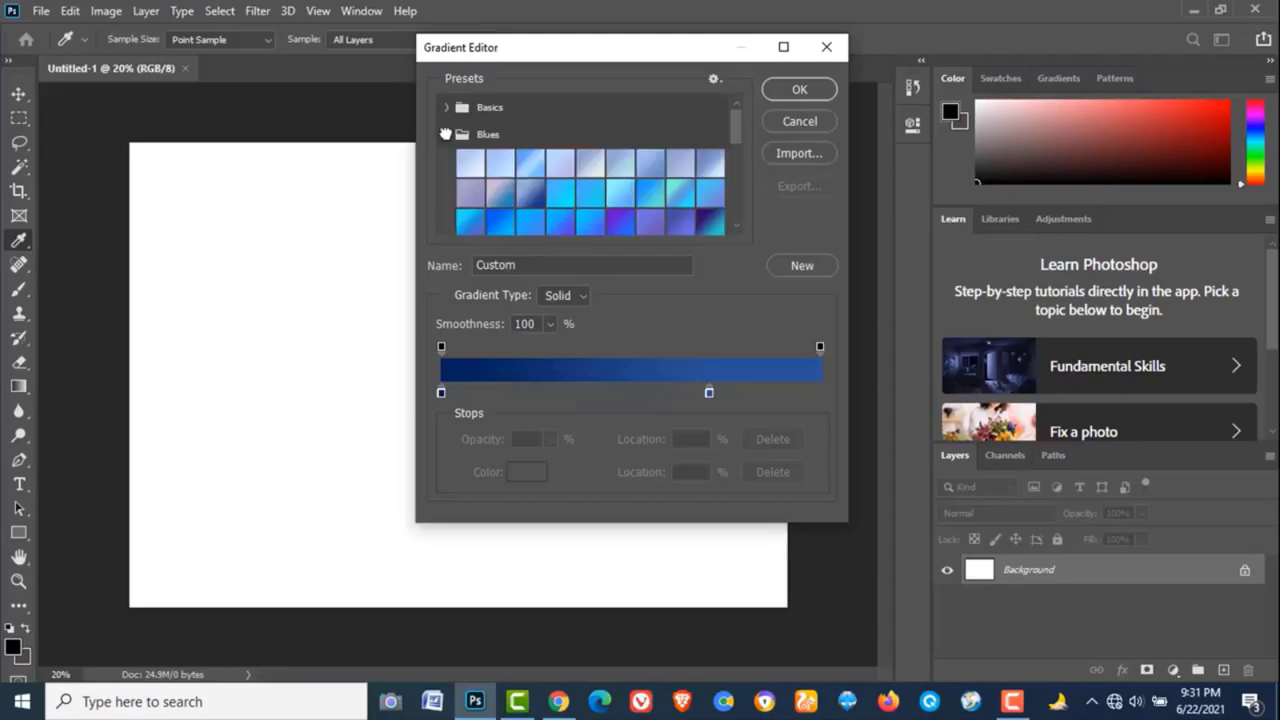
click(446, 134)
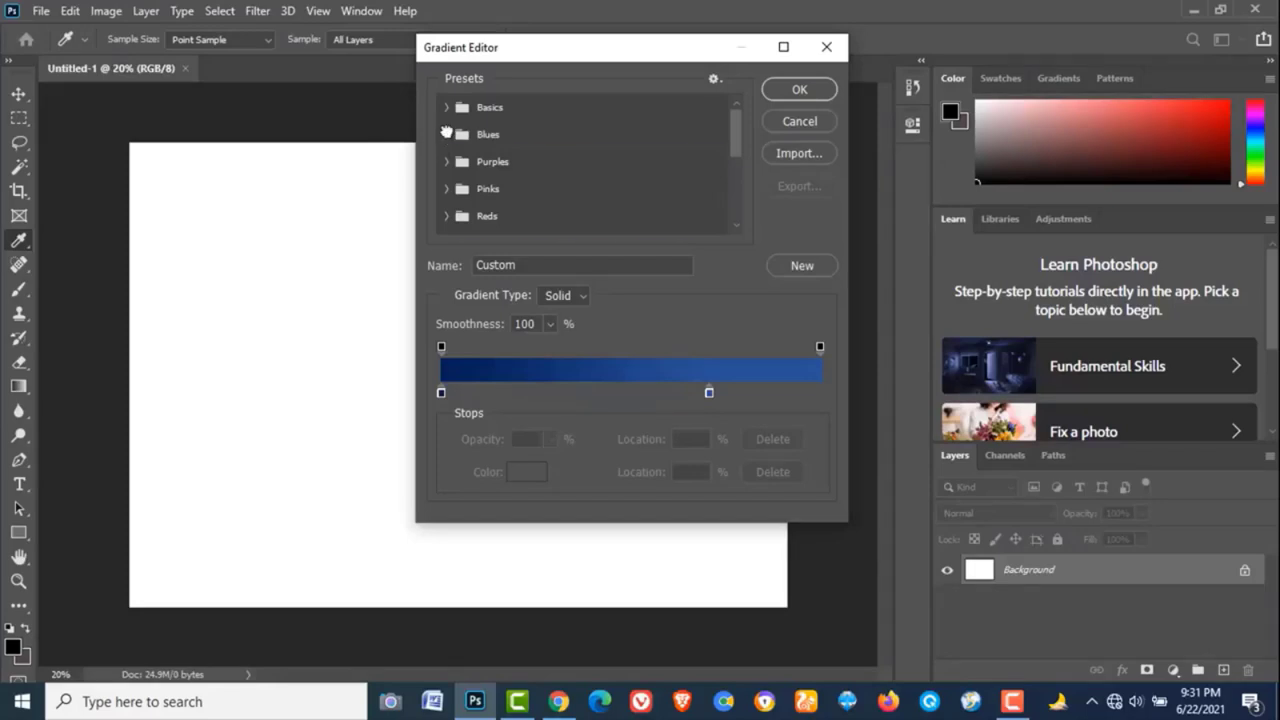
click(448, 133)
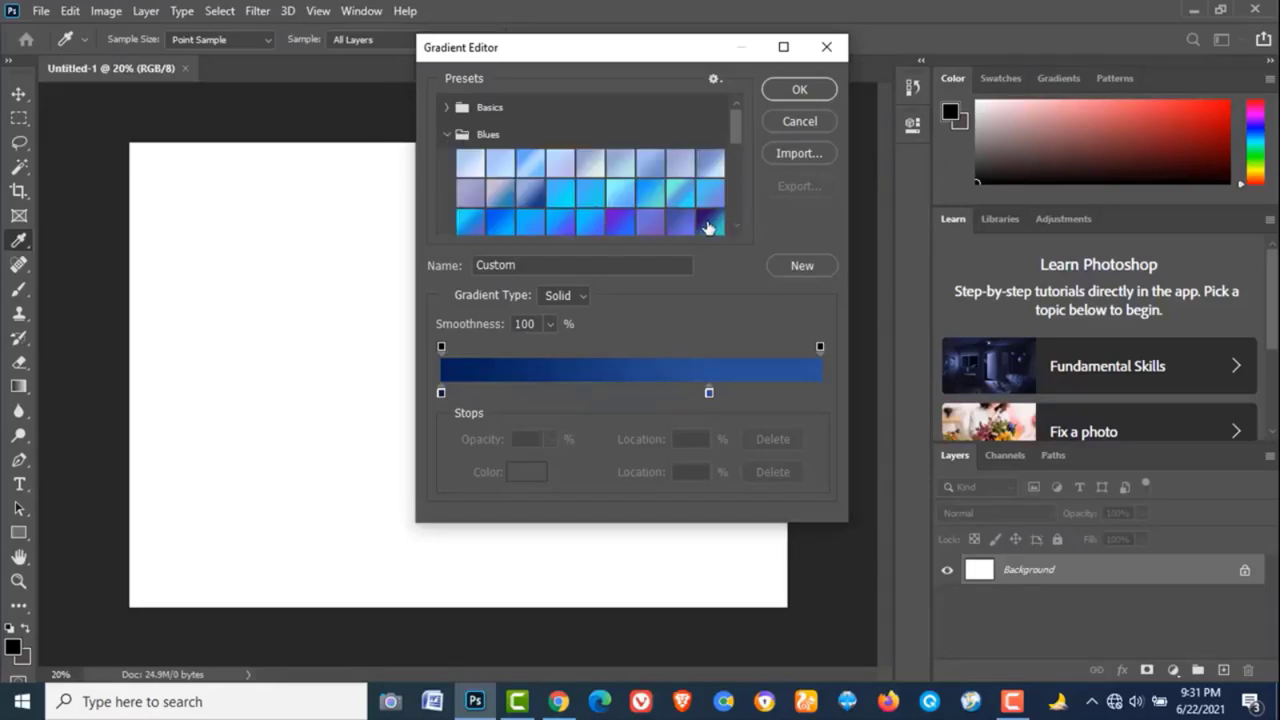
click(708, 224)
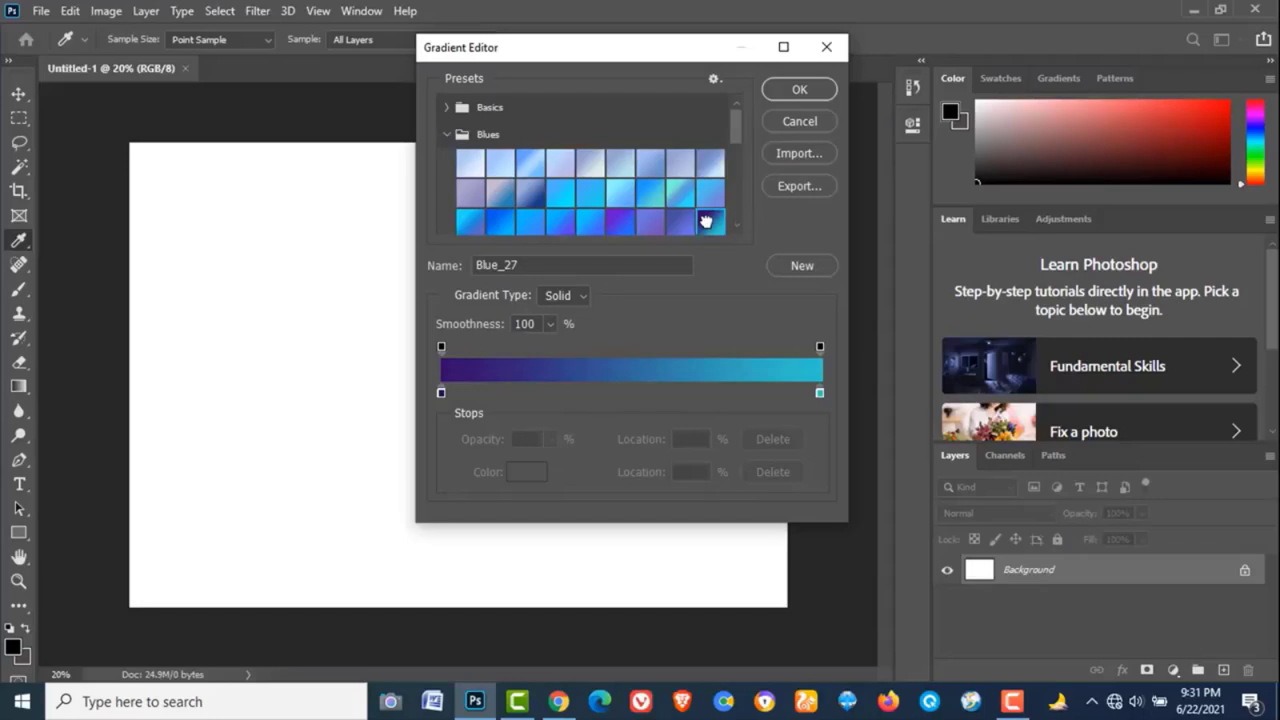
click(802, 88)
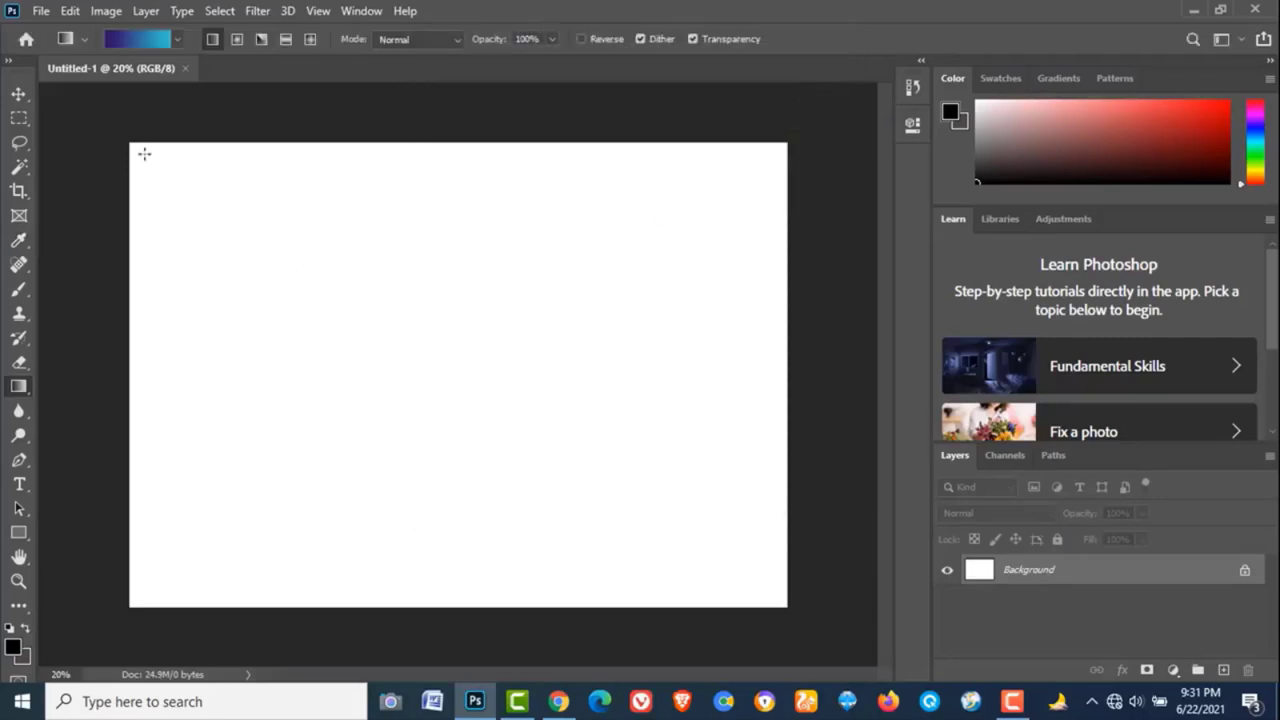
drag(126, 143, 795, 611)
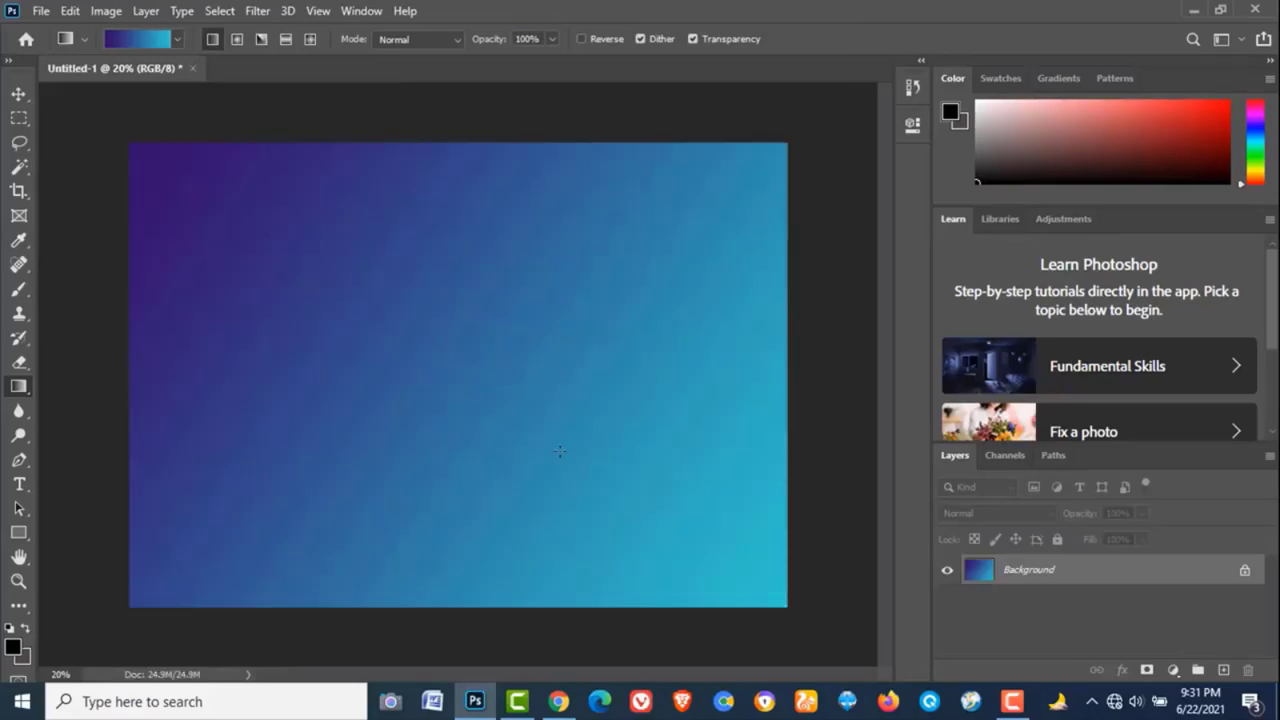
Step: Add the horizontal text "SHADOW" near the middle of the canvas in yellow Myriad Pro Bold
click(19, 484)
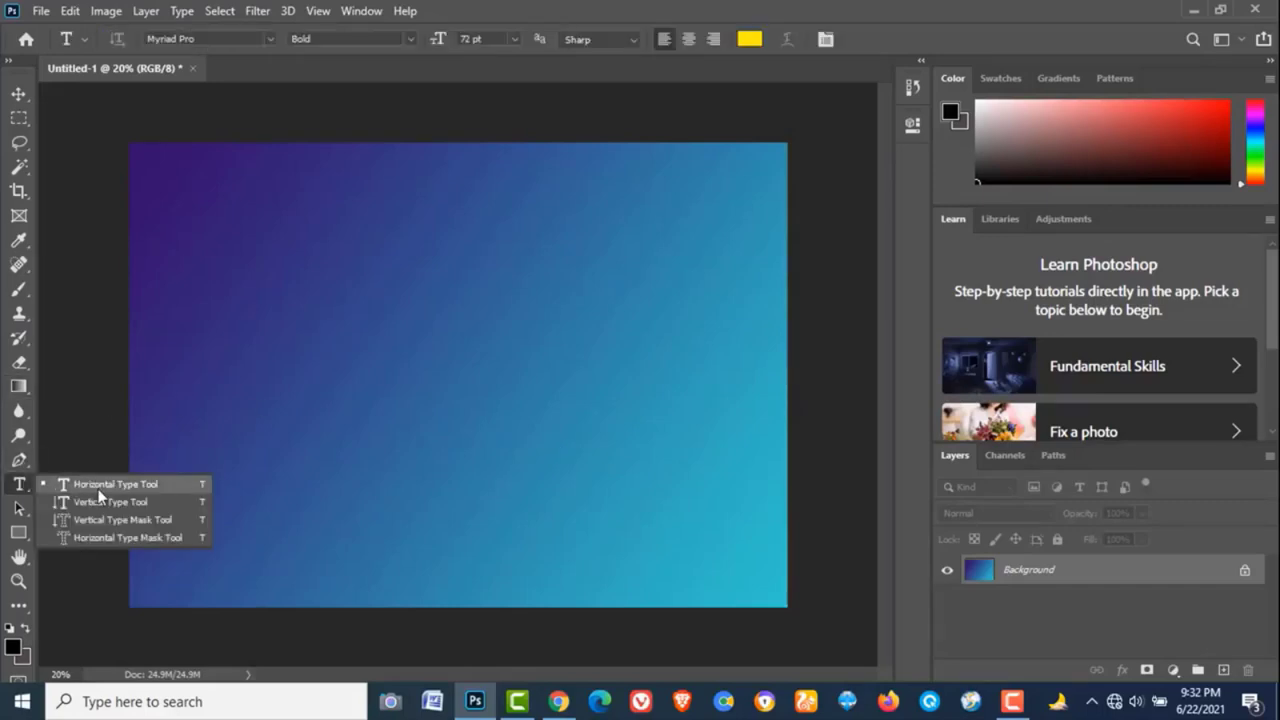
click(100, 485)
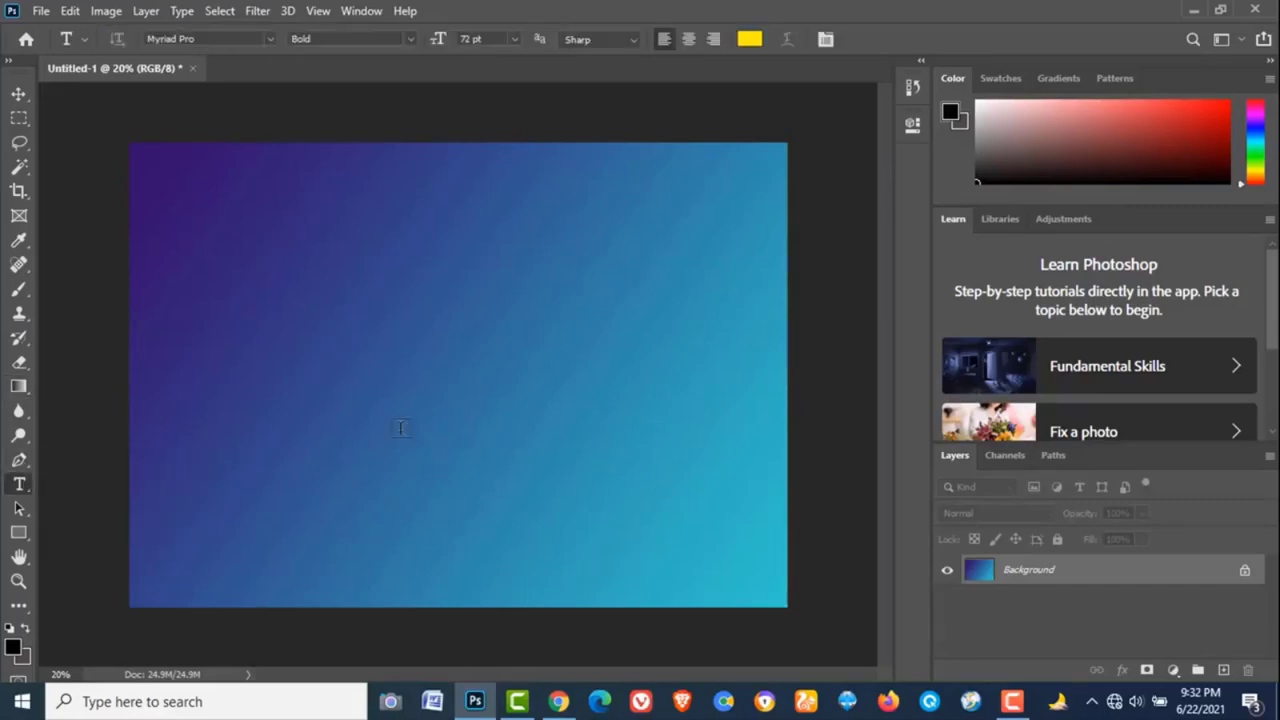
click(327, 352)
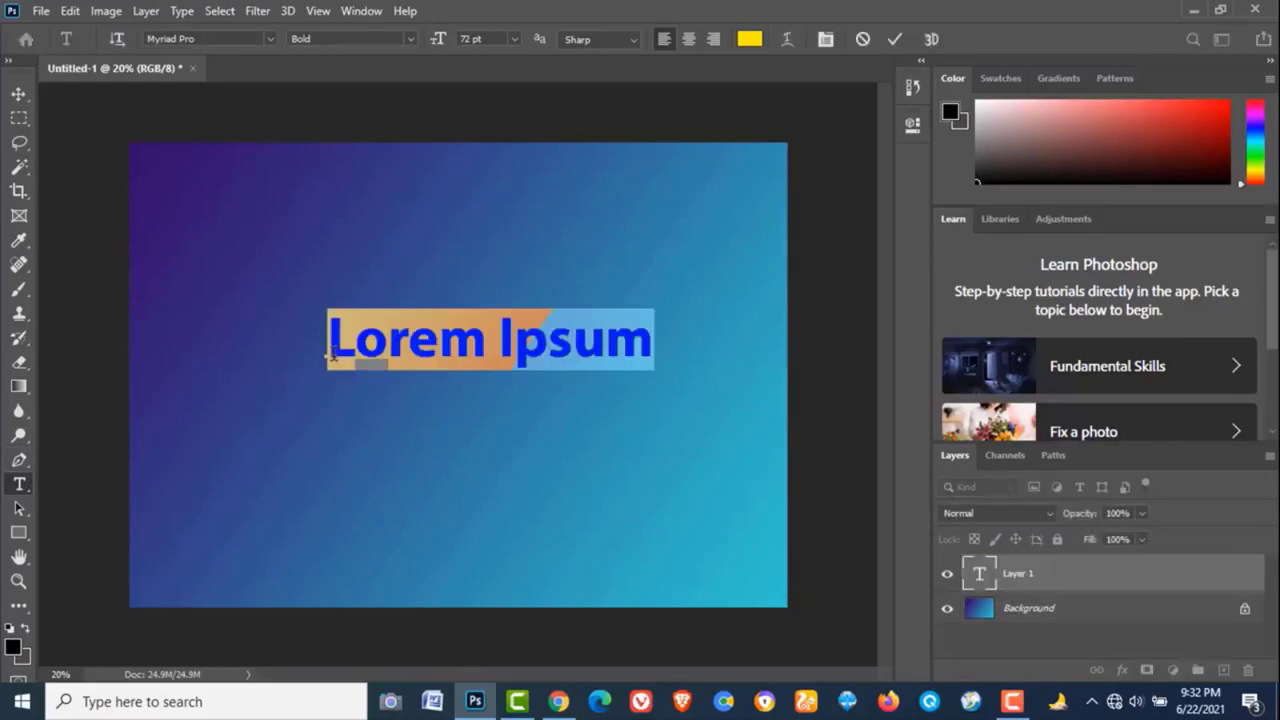
text(SHADOW)
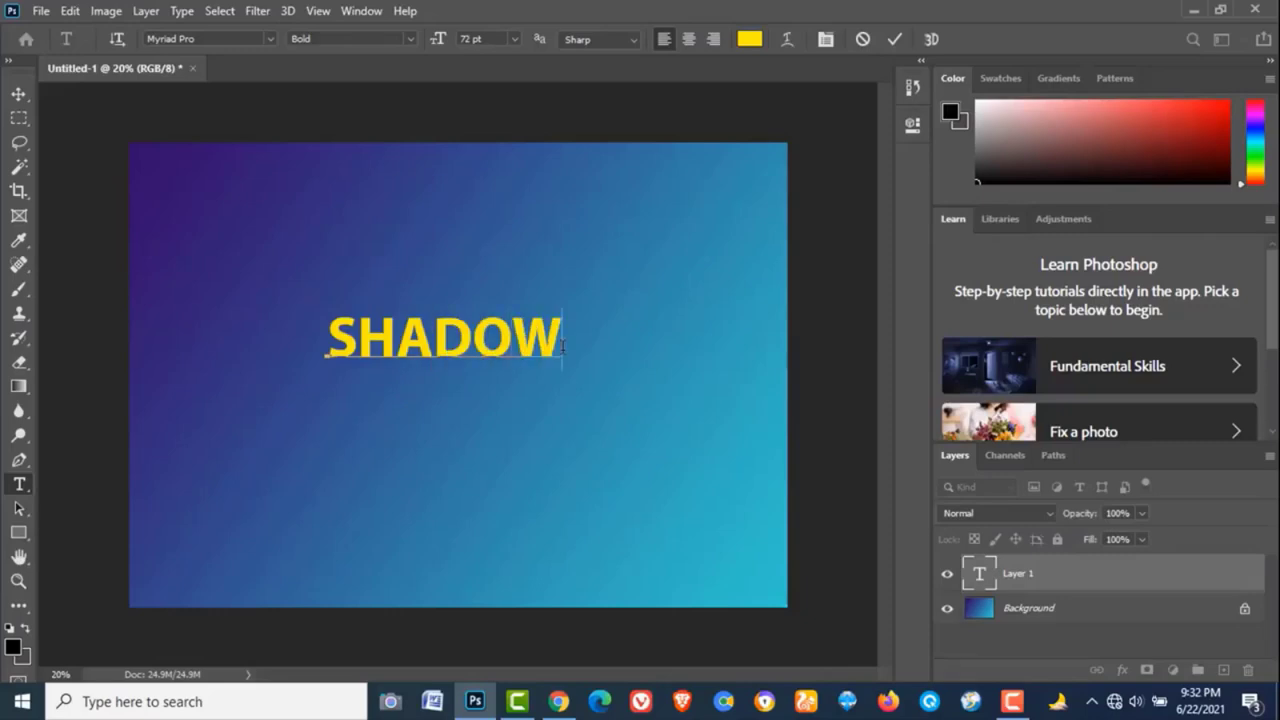
Step: Set the SHADOW text's size to 100 pt and move the text to the centre of the canvas
drag(556, 345, 312, 331)
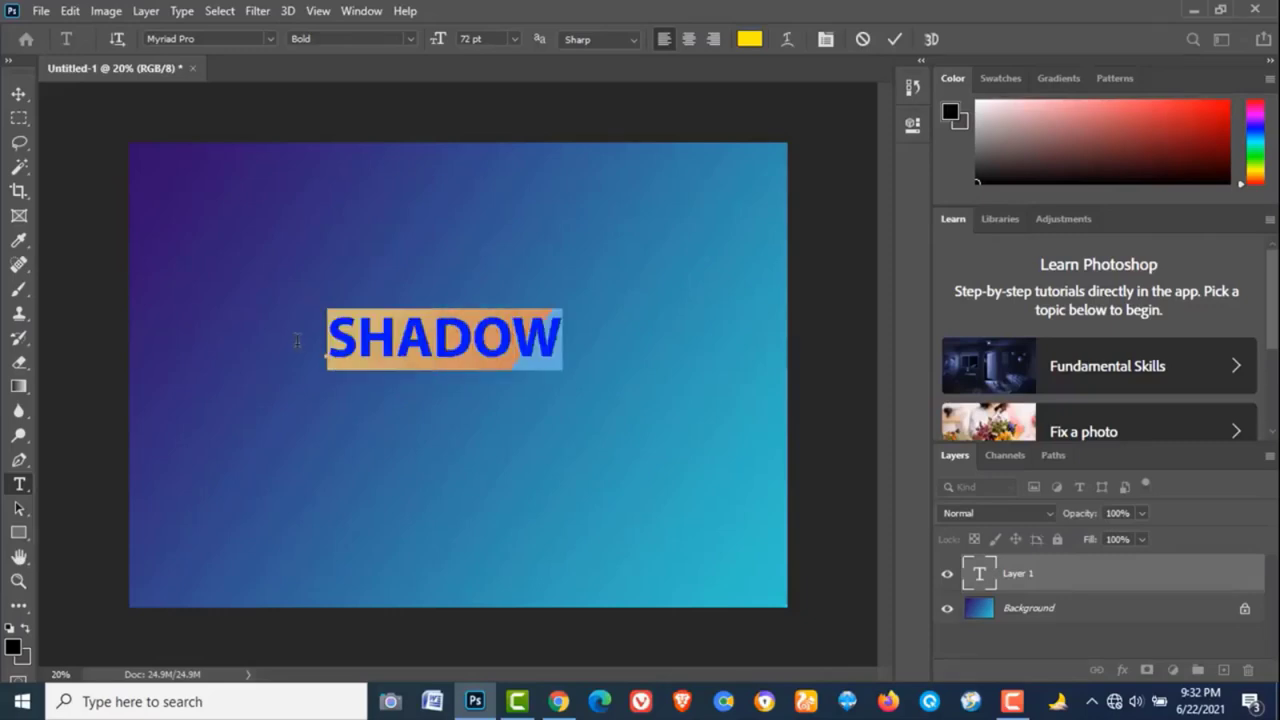
click(493, 39)
text(100)
key(Return)
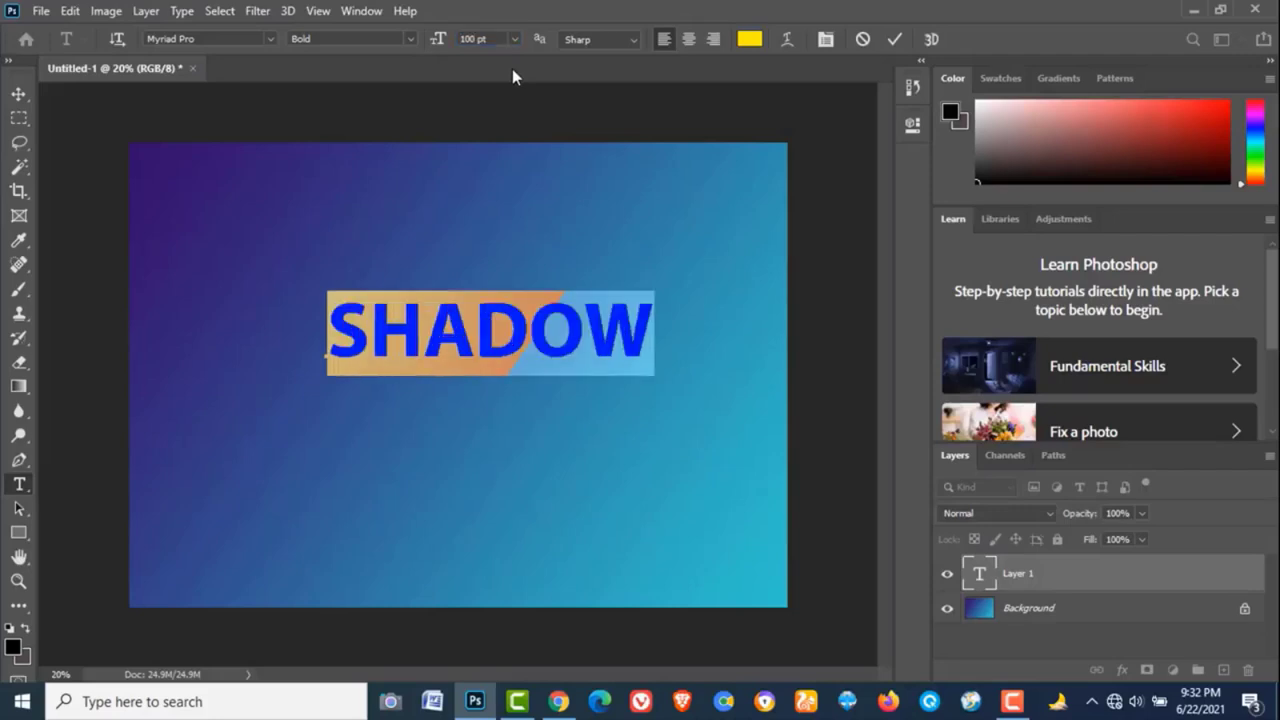
click(18, 95)
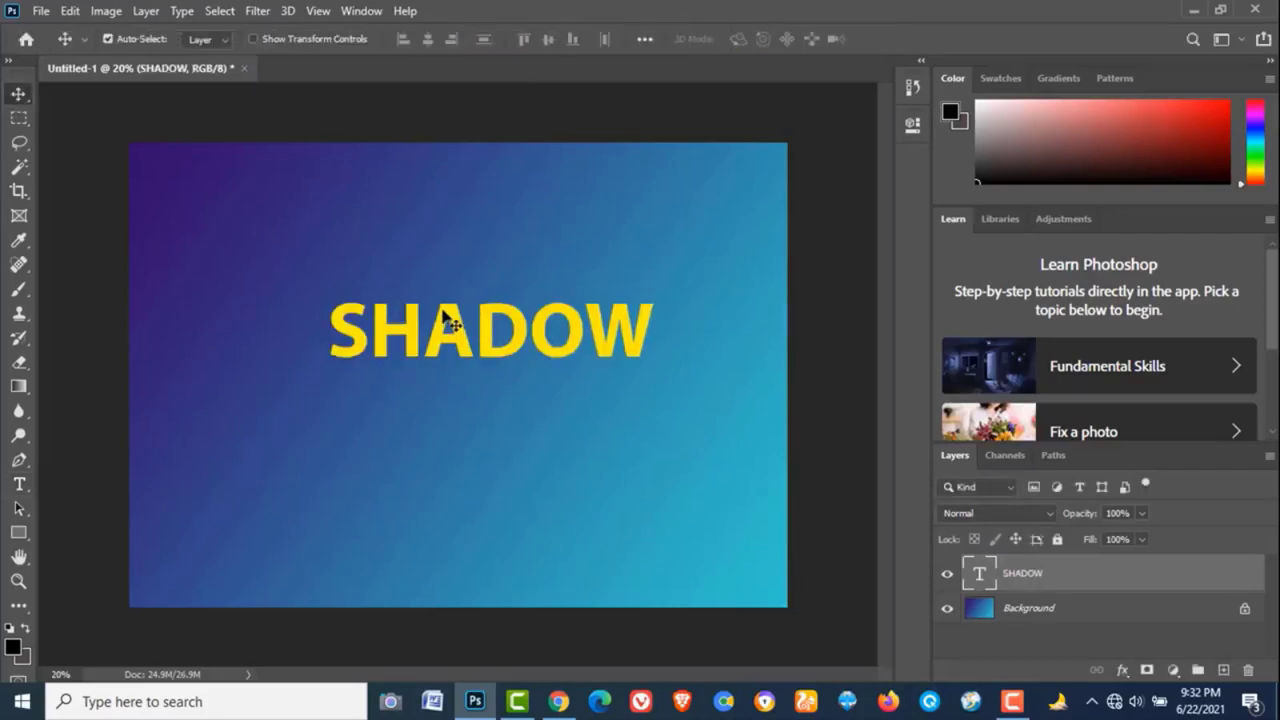
drag(450, 321, 417, 350)
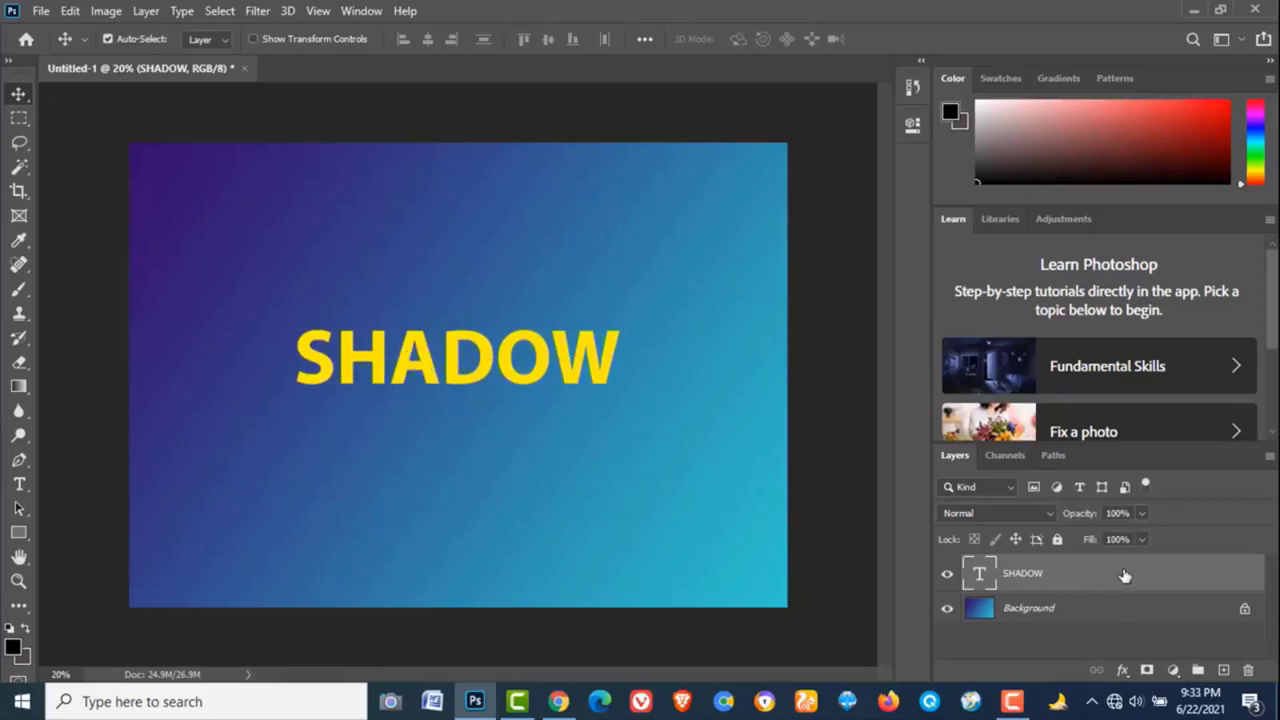
Step: Detach the Layers panel, make it taller and place it over the canvas beside the SHADOW text
drag(1193, 457, 771, 234)
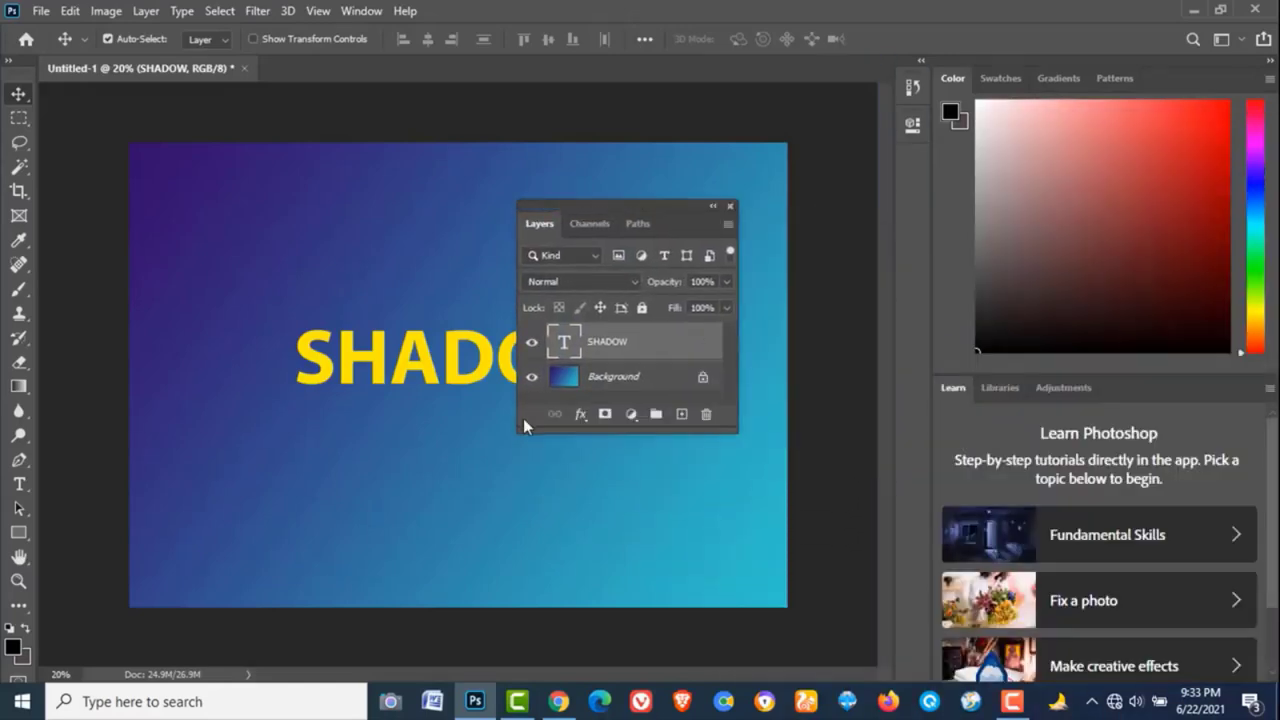
drag(518, 427, 606, 578)
drag(612, 205, 736, 215)
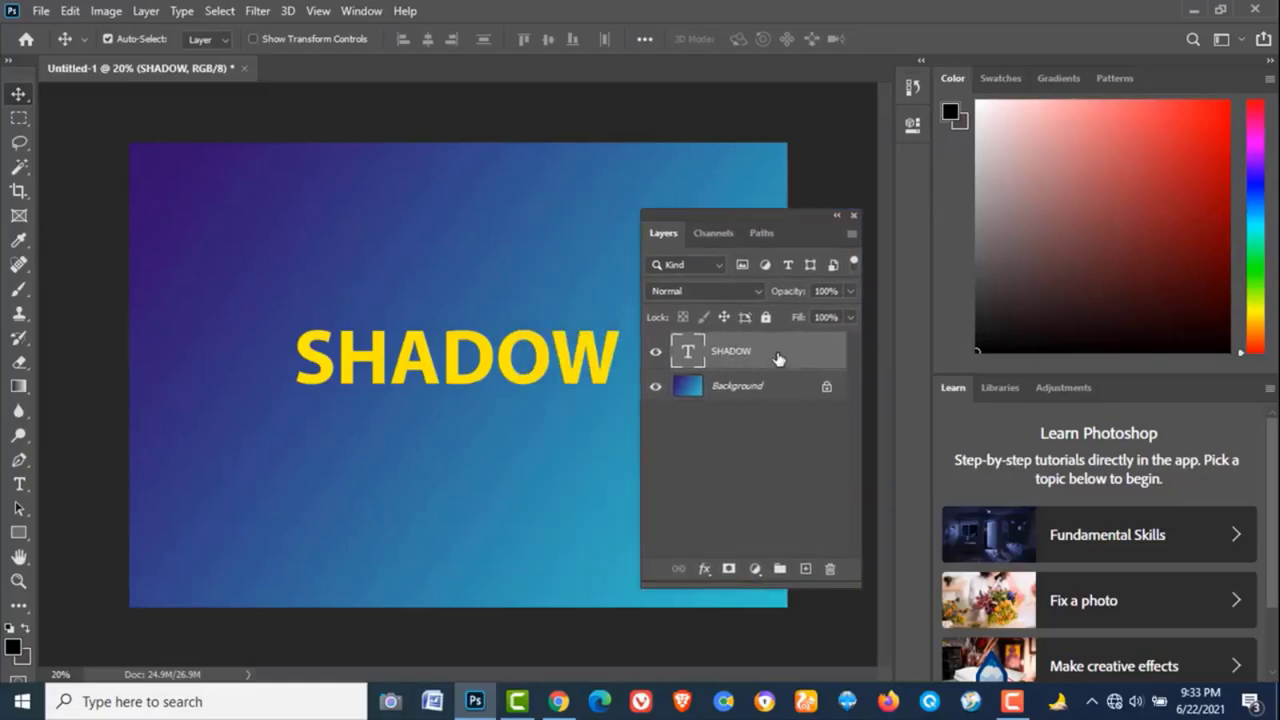
Step: Select the pixels of the SHADOW text layer and add a new empty layer above it
right_click(690, 353)
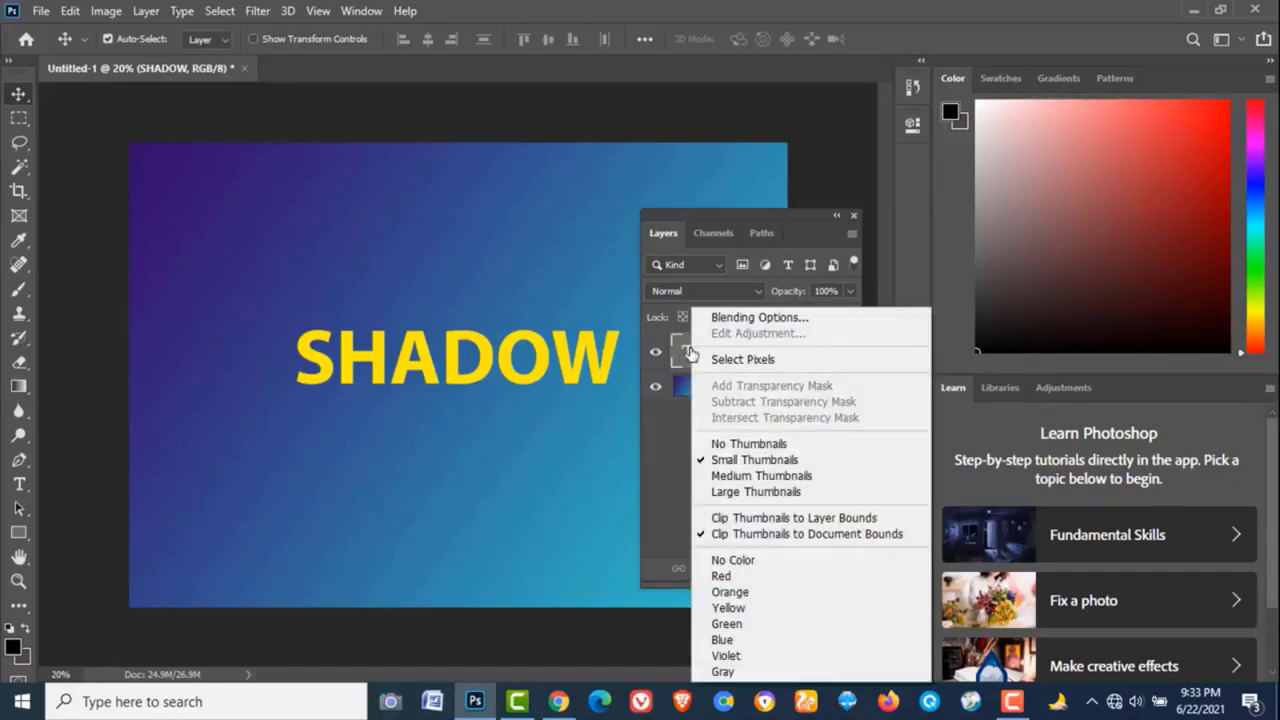
click(757, 360)
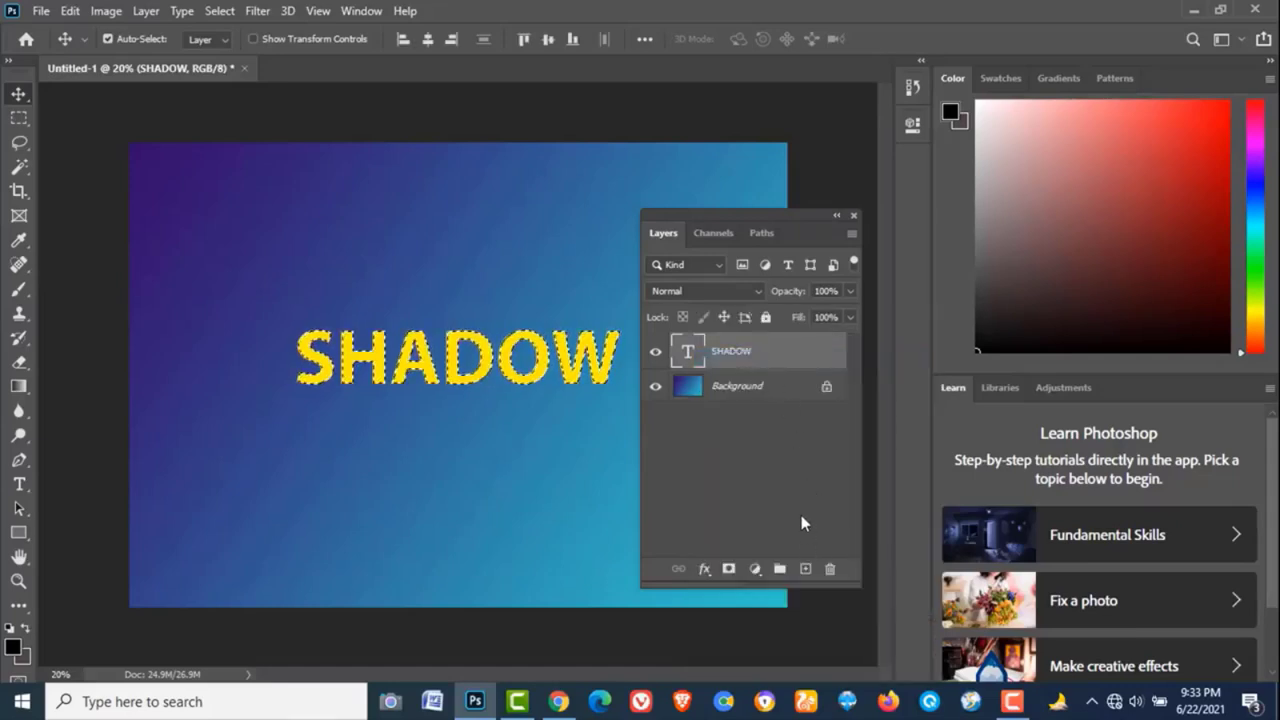
click(805, 569)
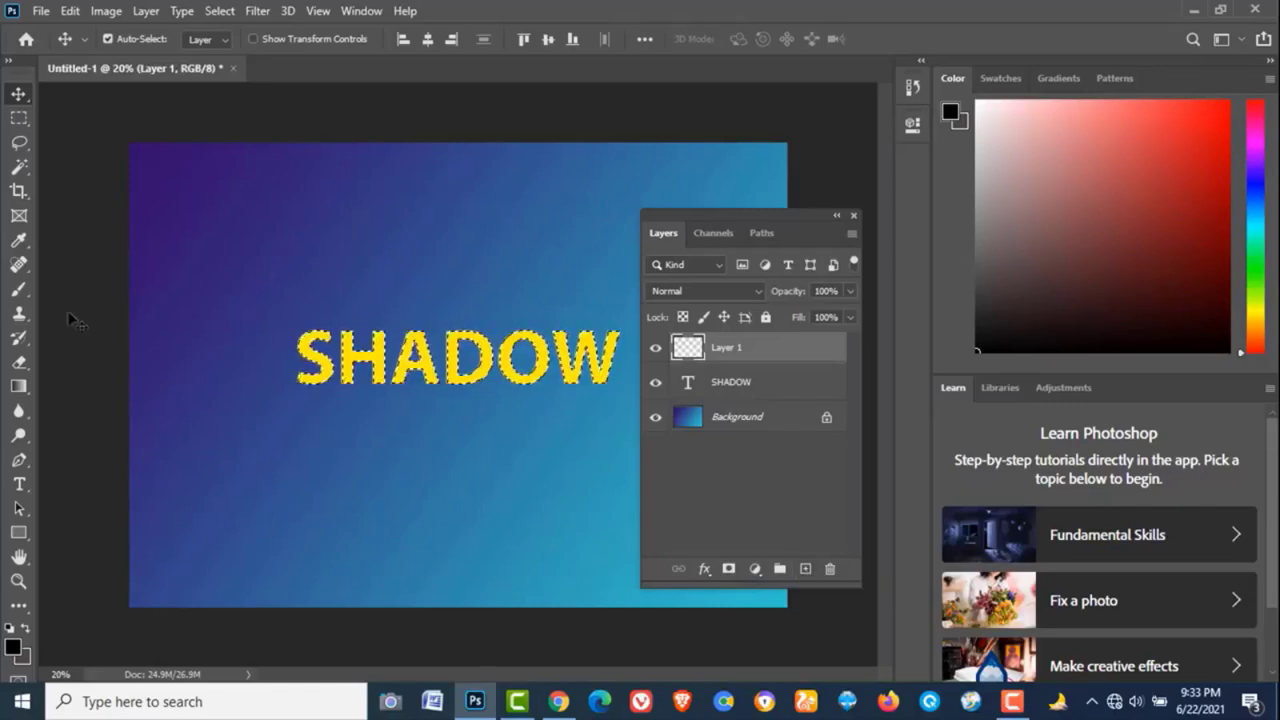
Step: Set the foreground colour to black (000000) and fill the letter-shaped selection with it on the new layer
click(12, 648)
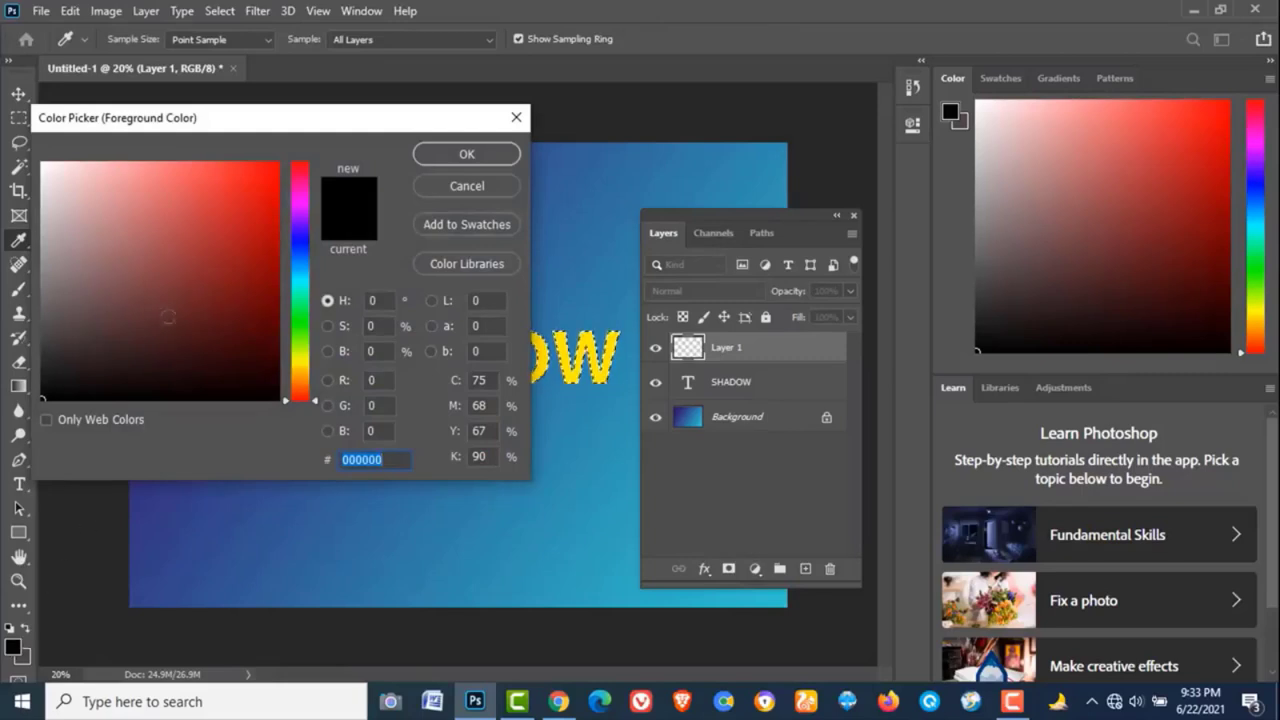
drag(67, 379, 36, 404)
click(450, 157)
key(v)
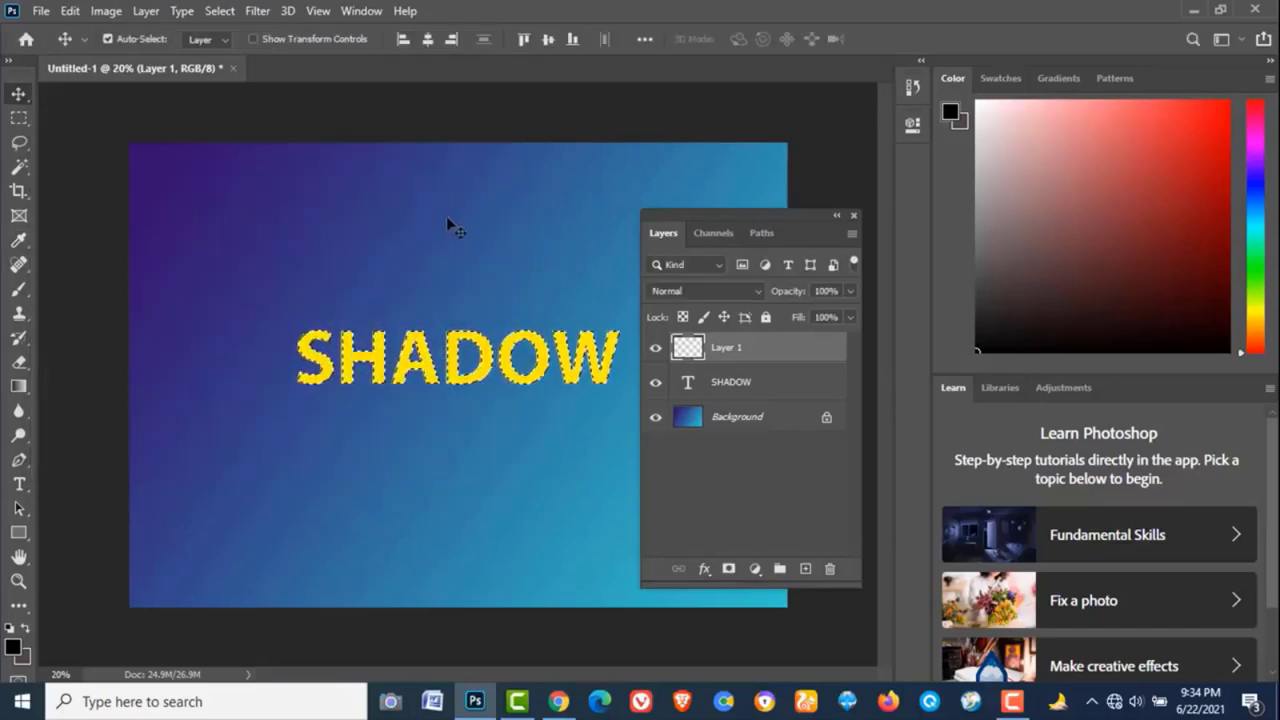
key(alt+BackSpace)
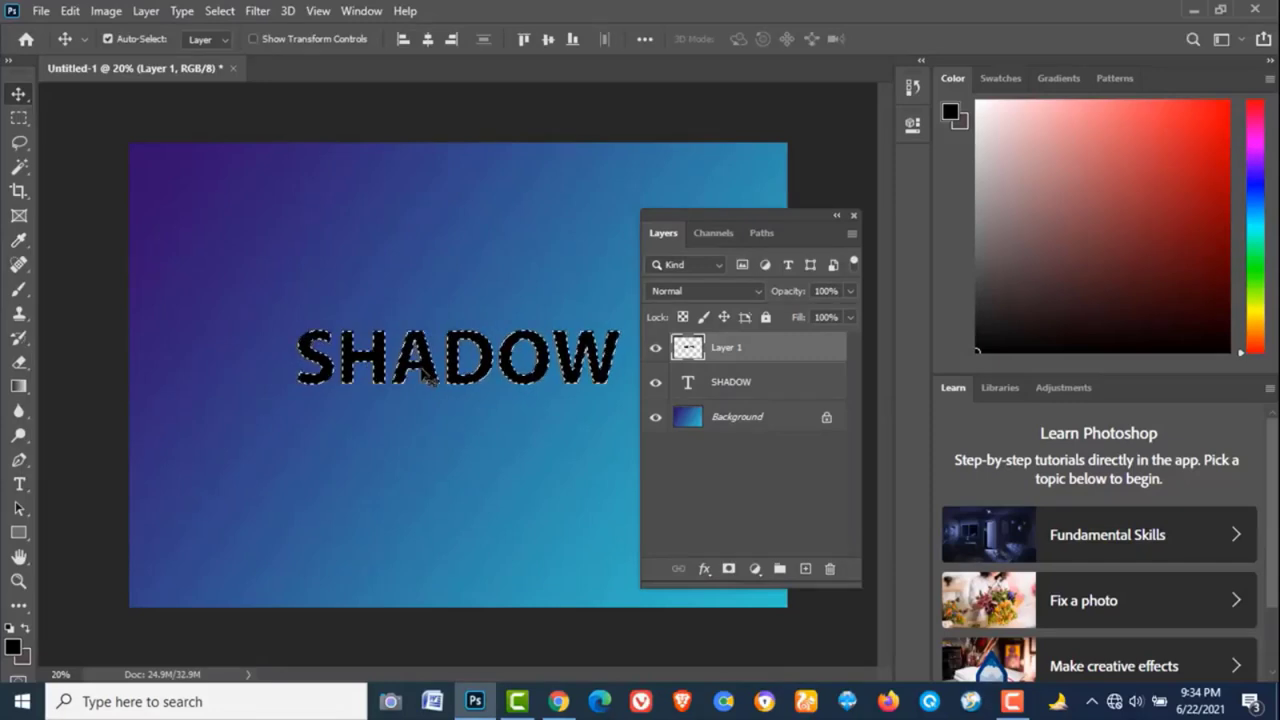
Step: With the selection cleared, convert the black letter layer to a Smart Object and place it directly below the SHADOW text layer
click(219, 11)
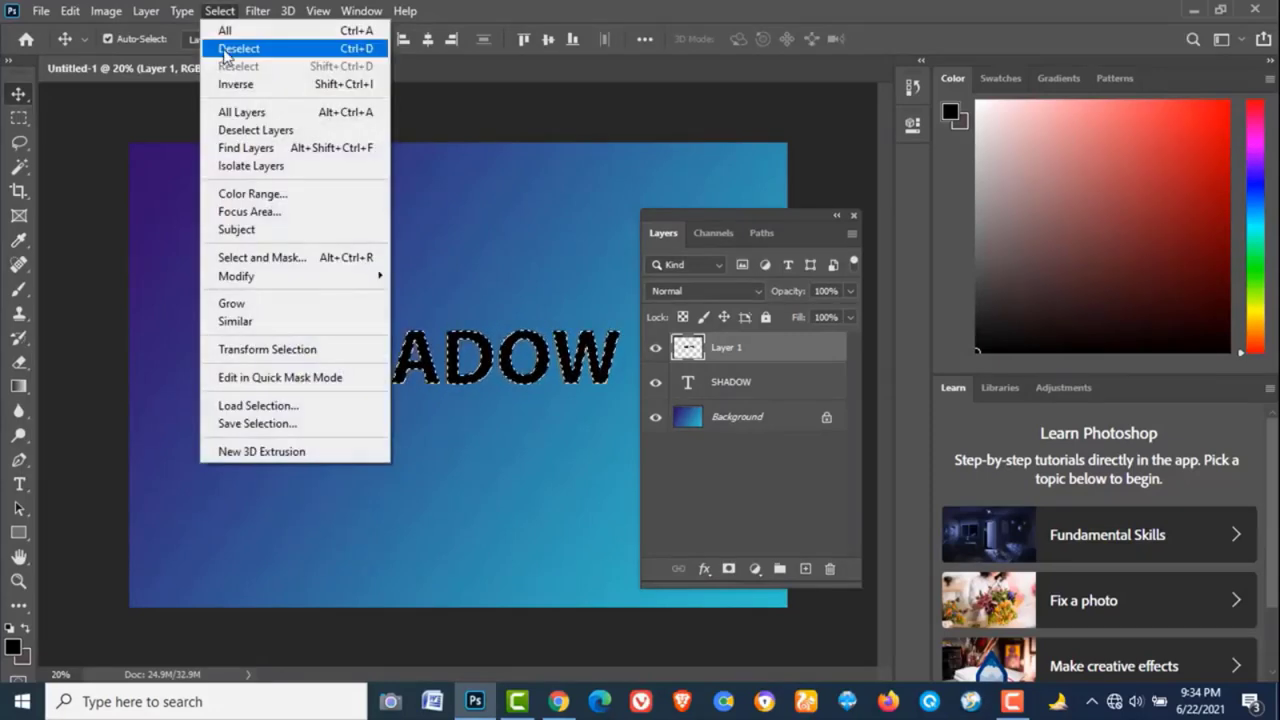
click(358, 50)
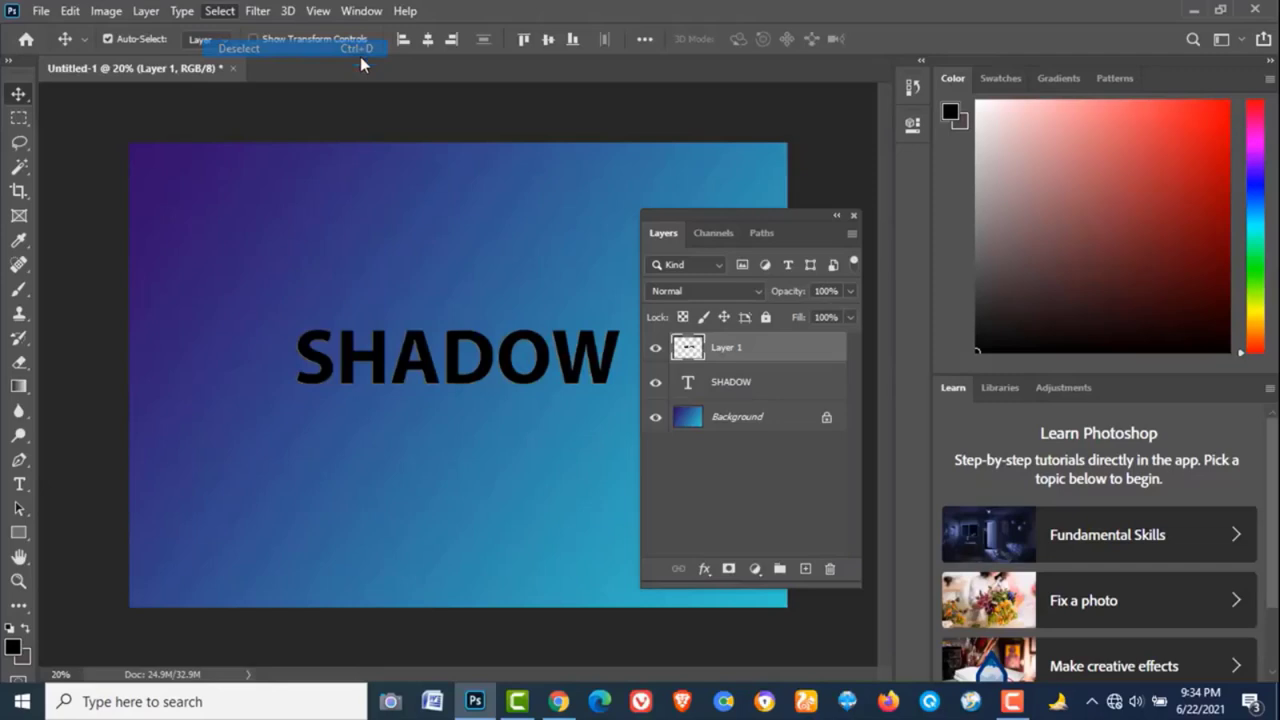
right_click(768, 350)
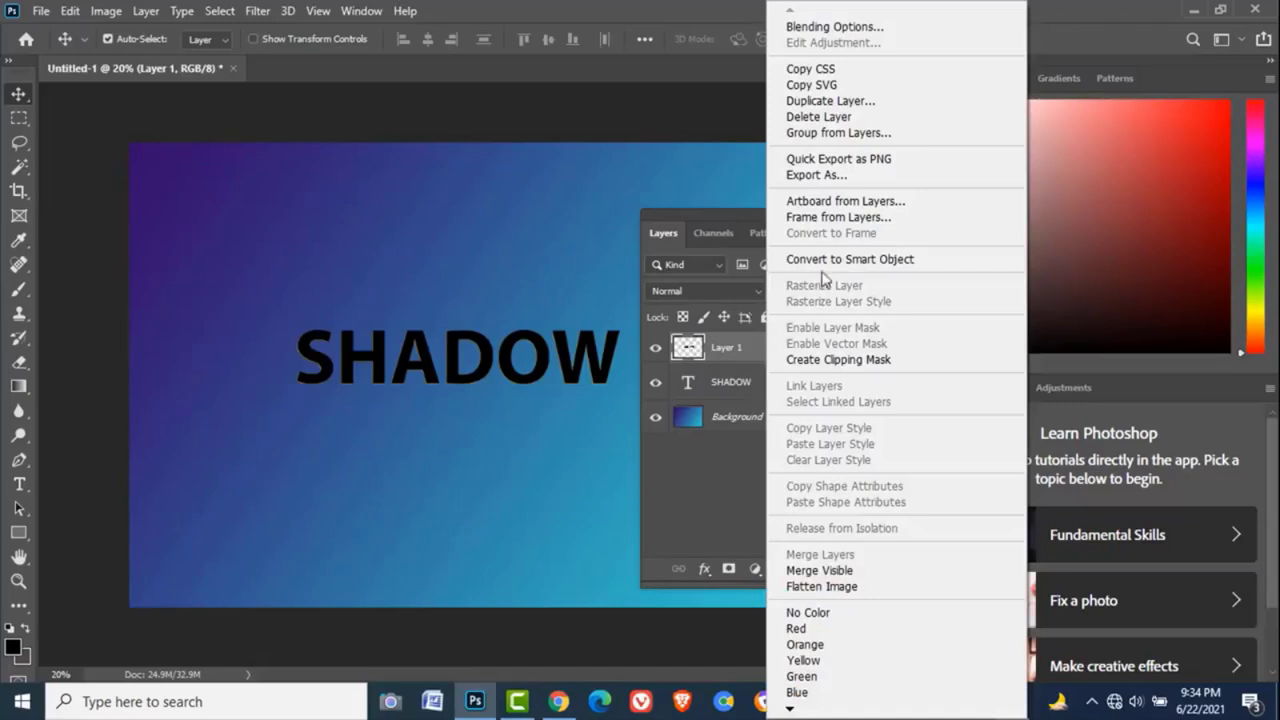
click(895, 261)
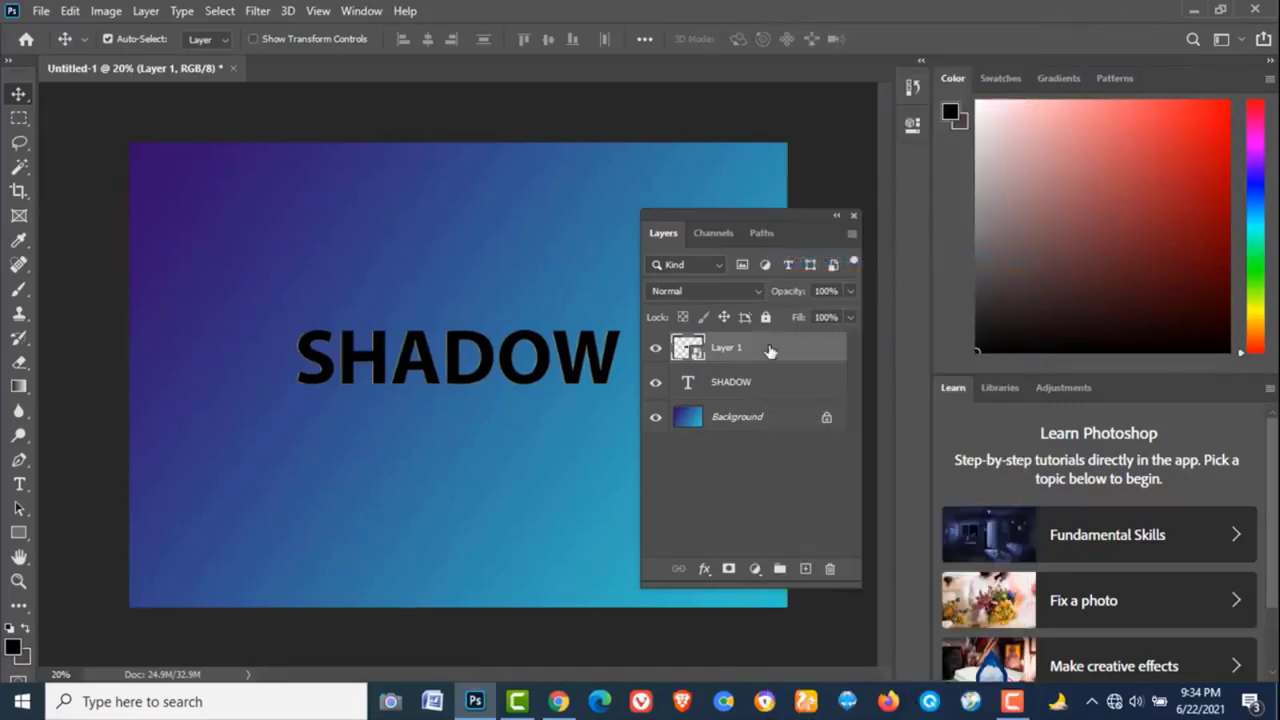
drag(780, 354, 783, 398)
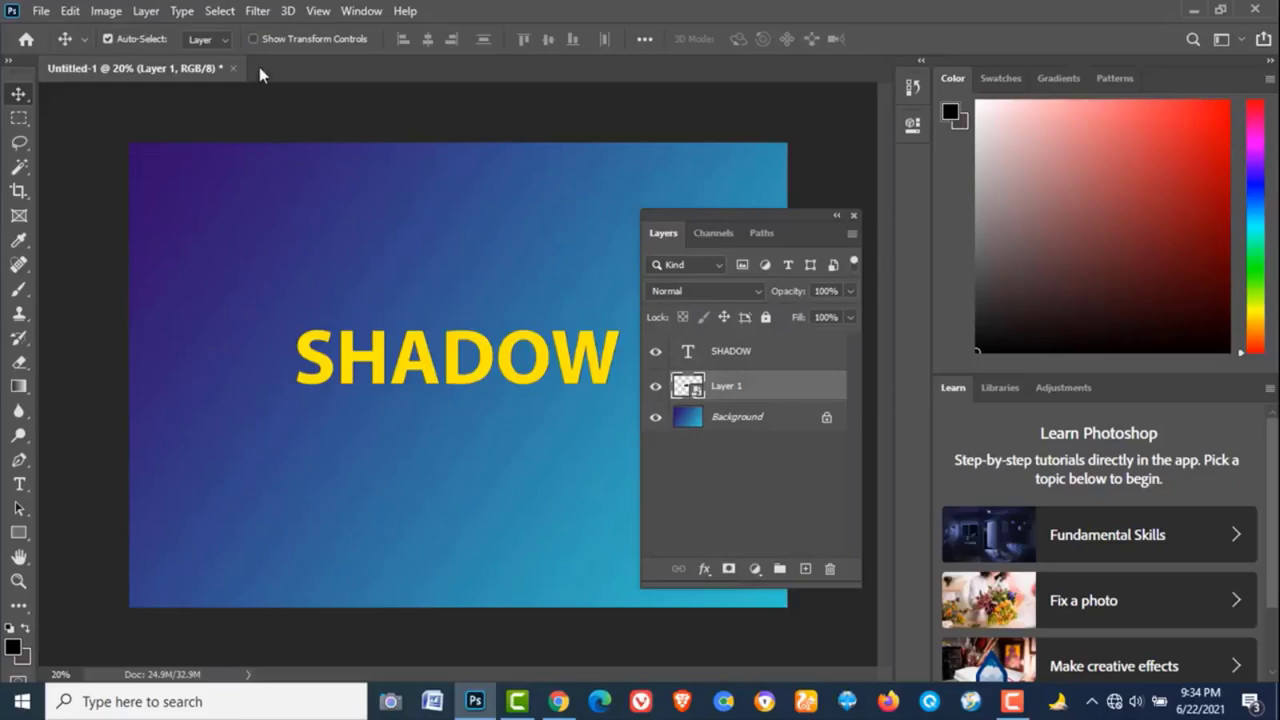
Step: Apply a Path Blur to the black letter layer and aim its path from the text's centre diagonally down to the right
click(256, 12)
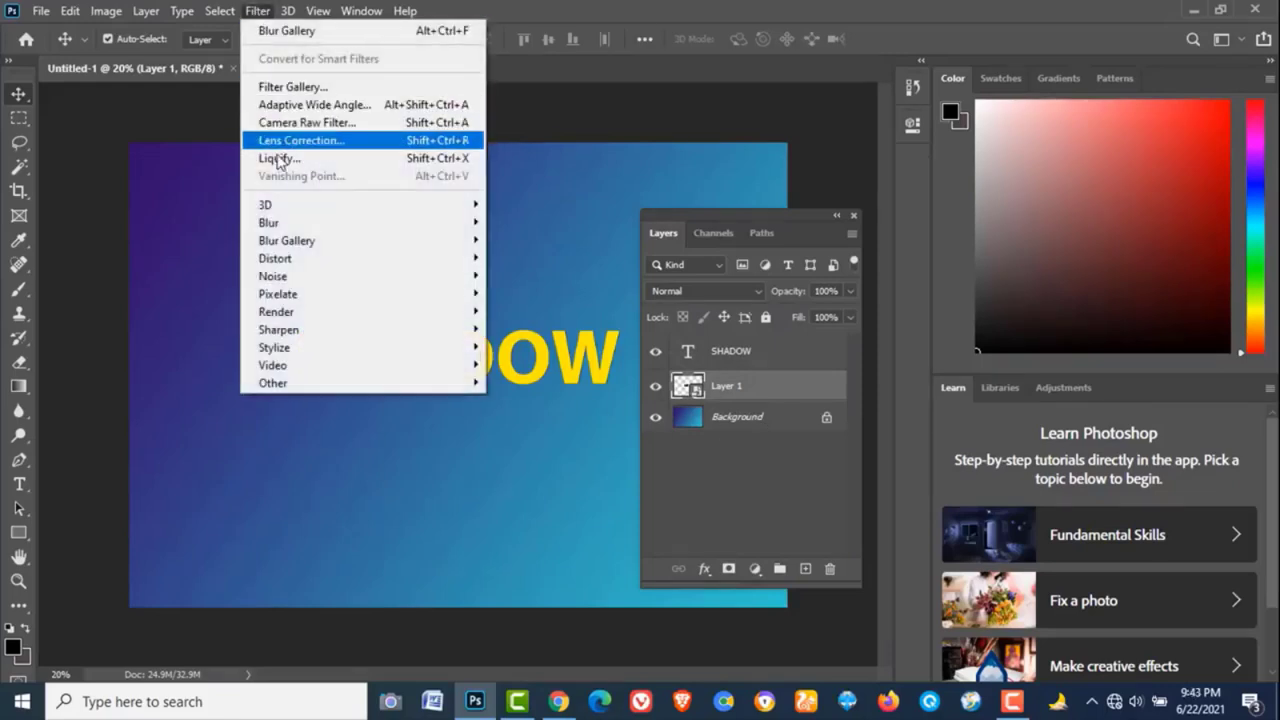
mouse_move(282, 248)
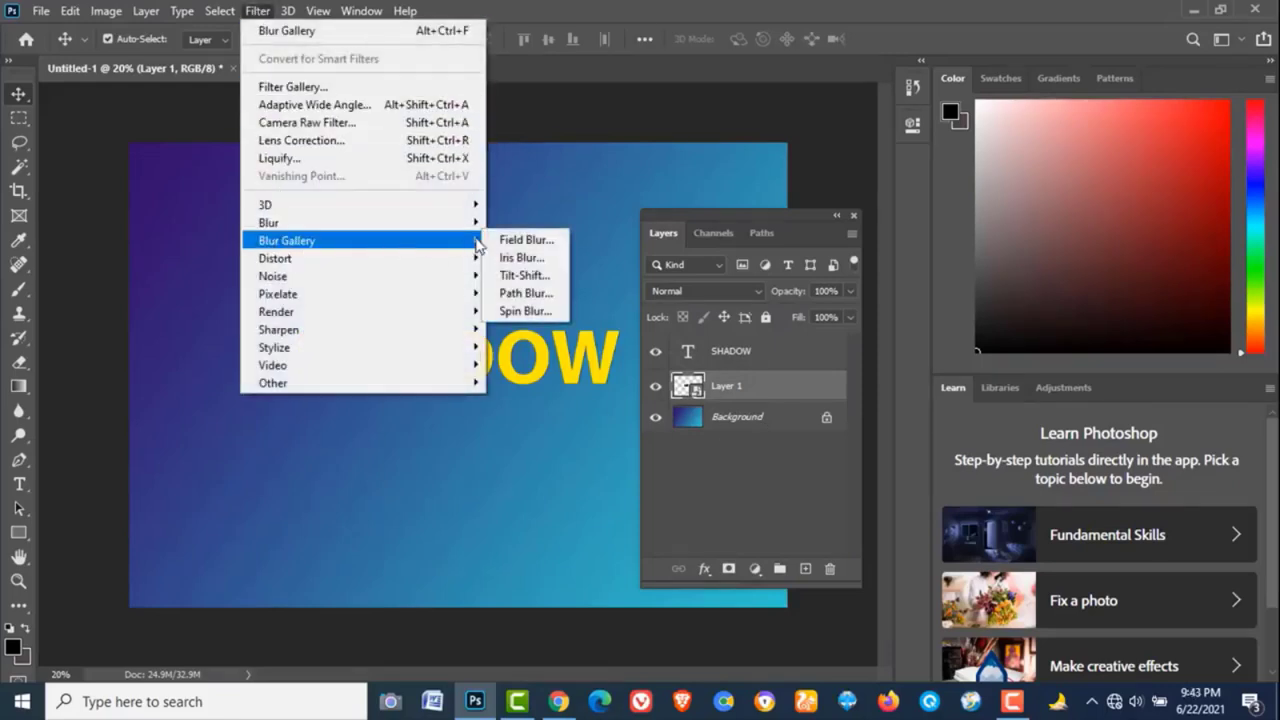
click(527, 293)
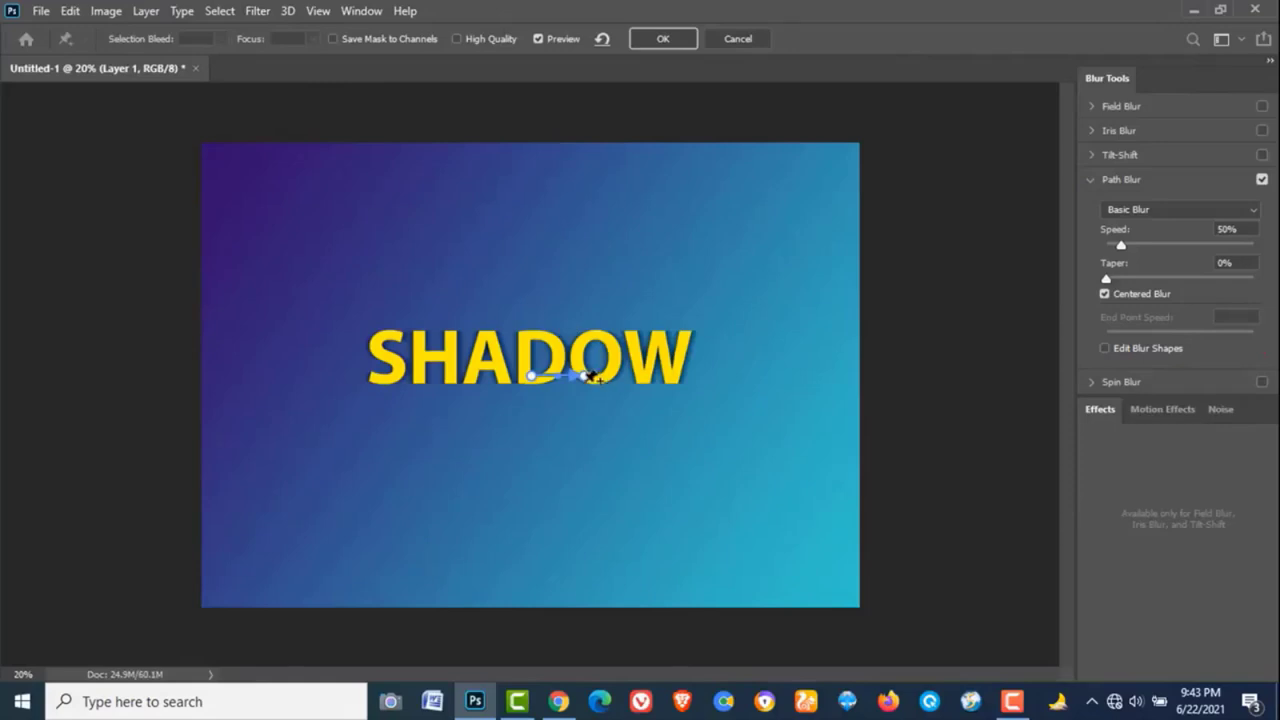
drag(586, 380, 318, 536)
drag(289, 477, 646, 533)
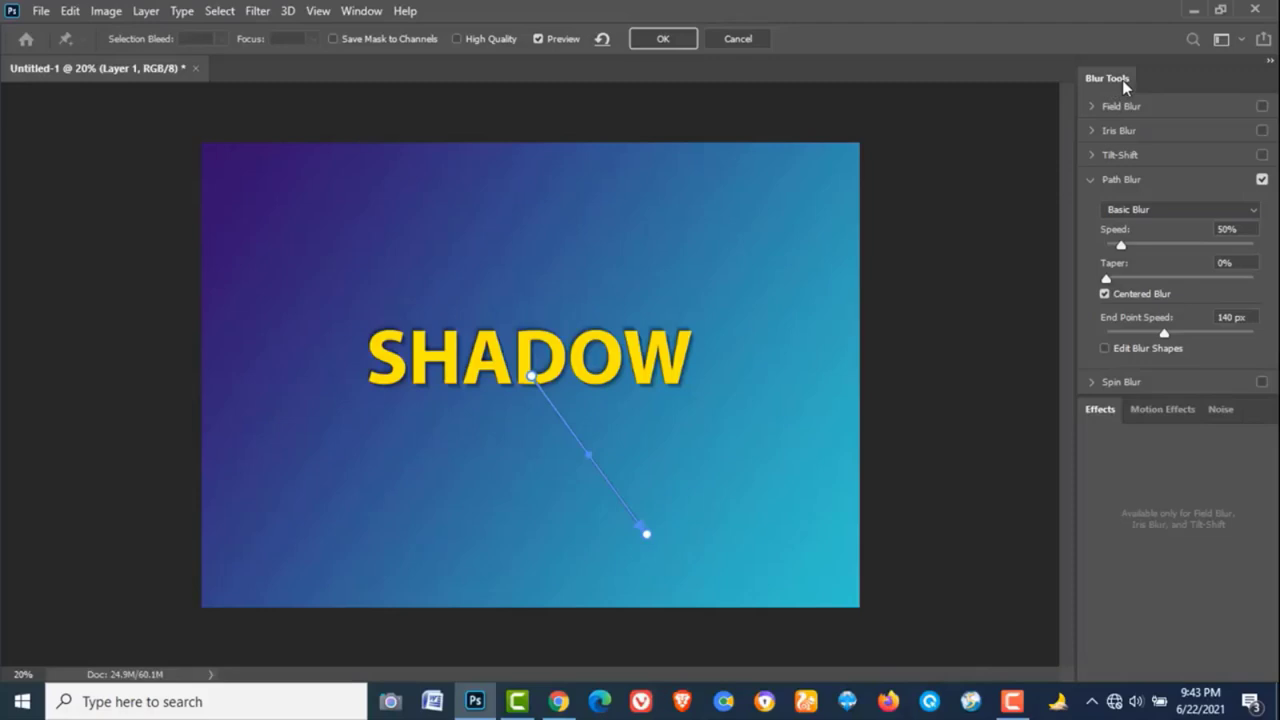
Step: Turn off Centered Blur for the Path Blur and keep its blur type on Custom
click(1255, 211)
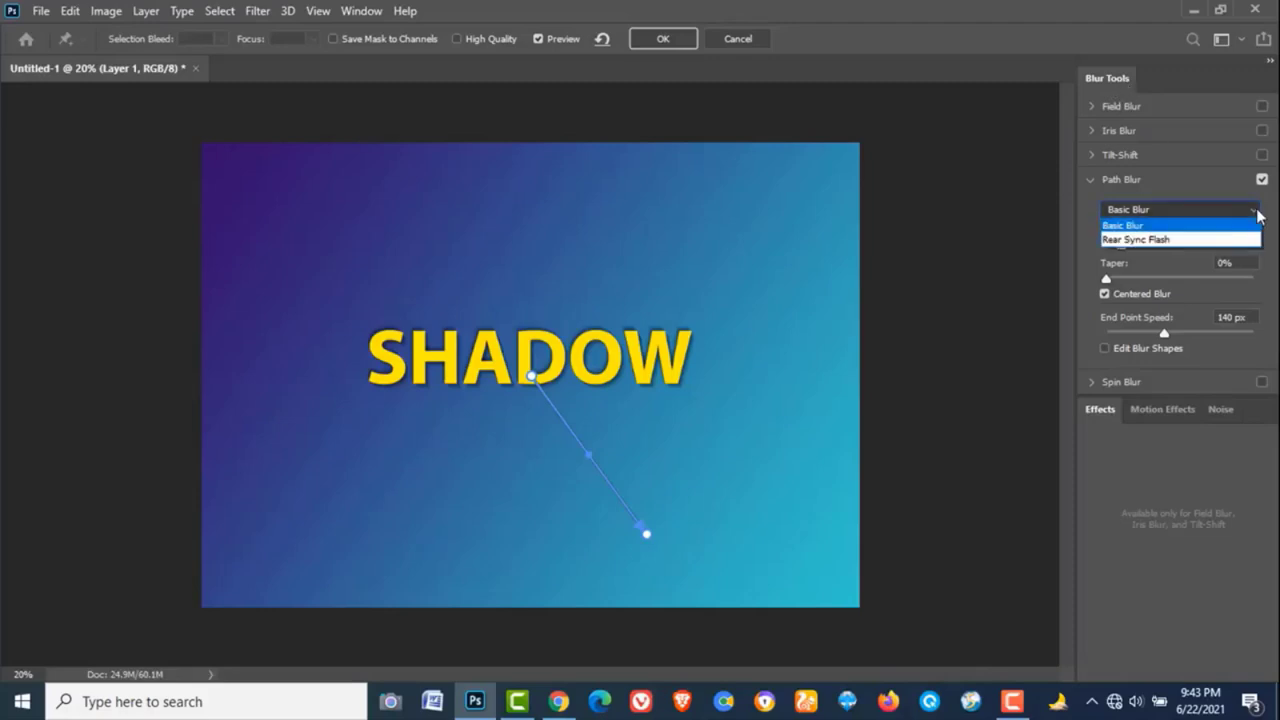
click(1250, 225)
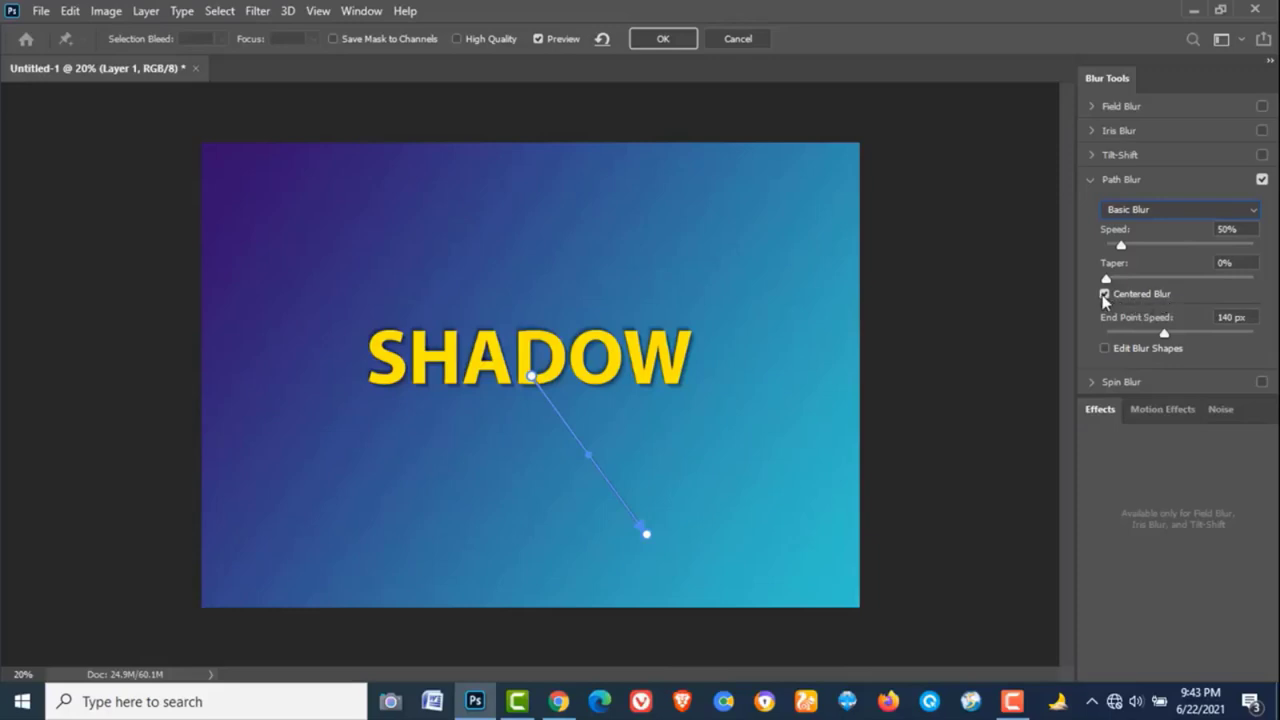
click(1104, 294)
click(1254, 213)
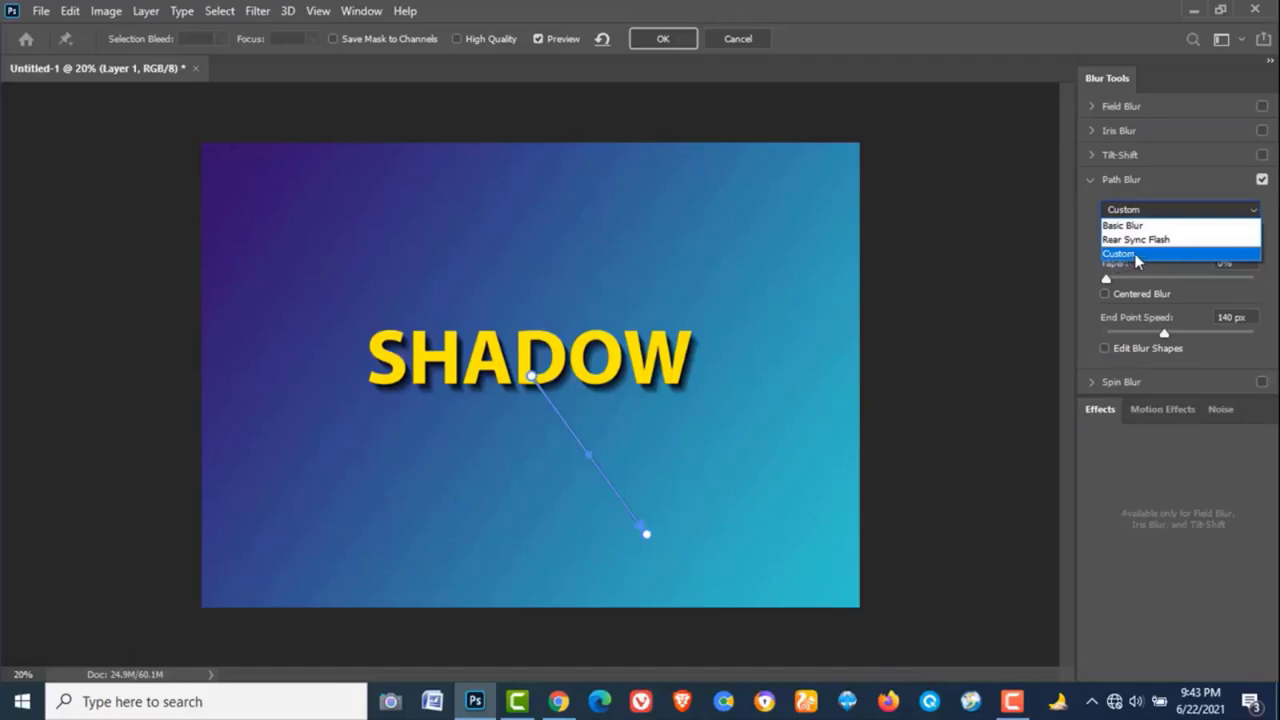
click(1137, 255)
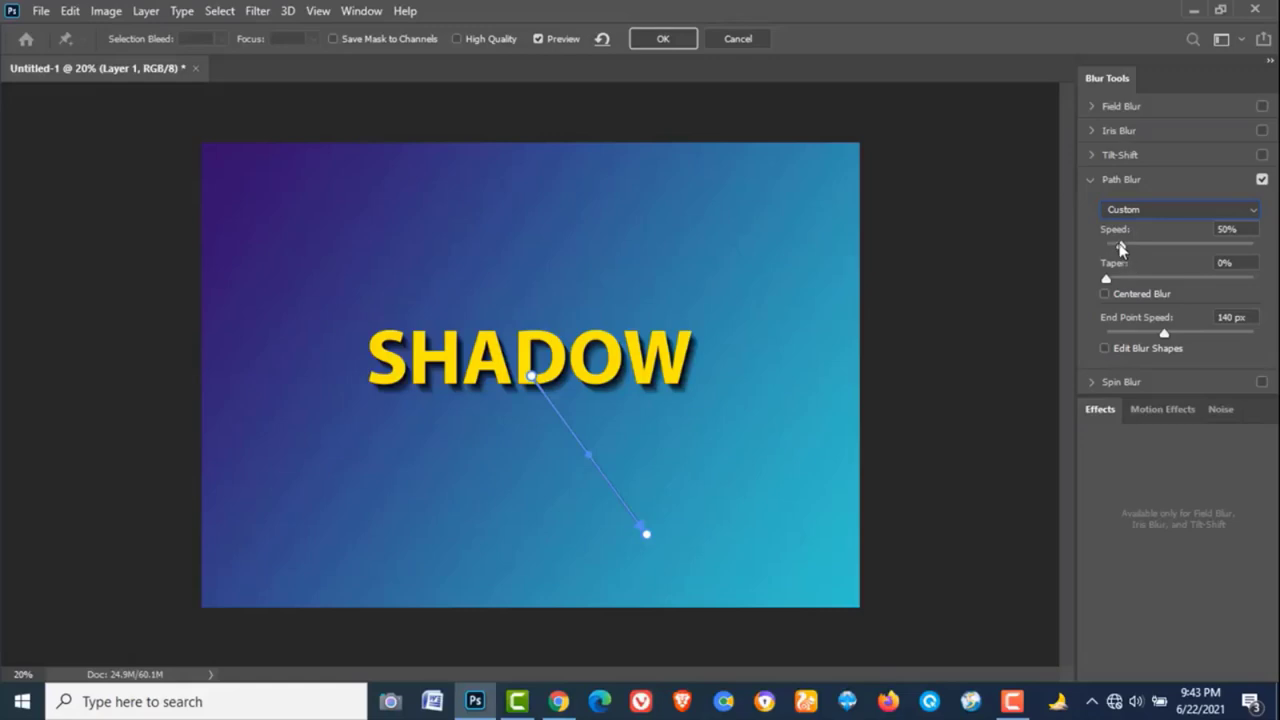
Step: Set the Path Blur's speed to 404%, its taper to 17% and its end point speed to 218 px
drag(1120, 249, 1228, 254)
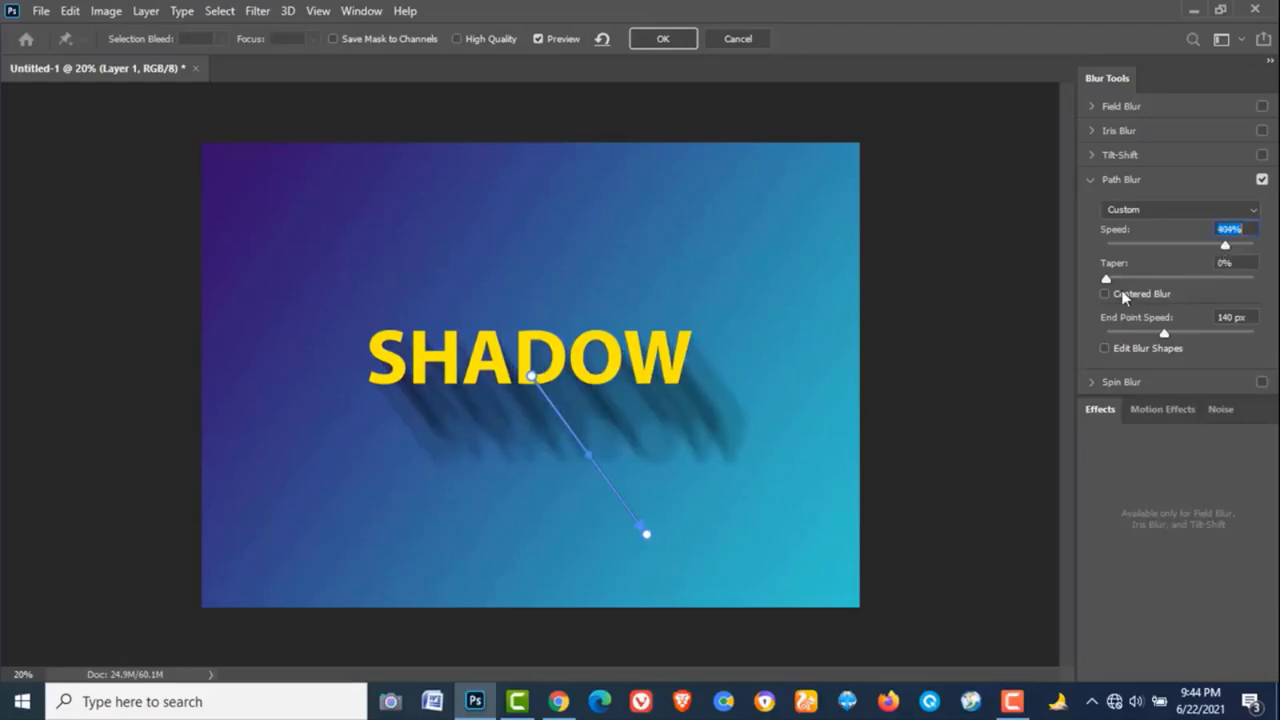
drag(1107, 280, 1150, 282)
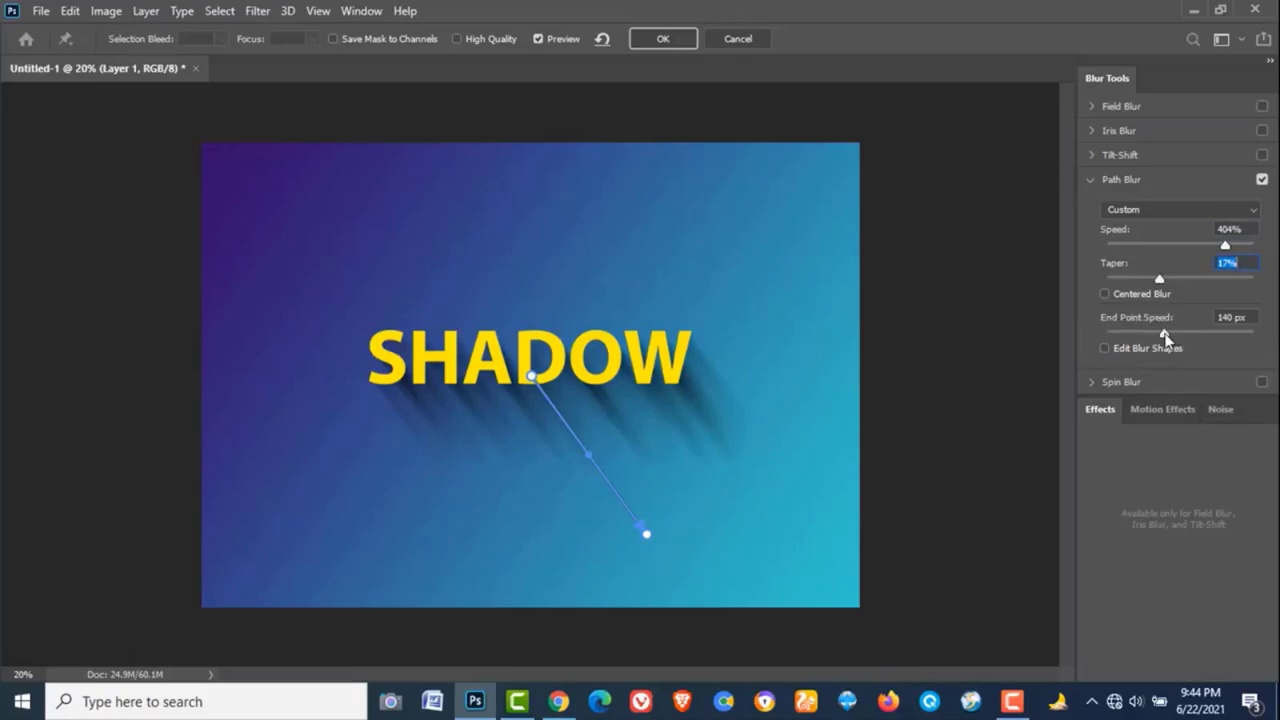
drag(1165, 334, 1180, 335)
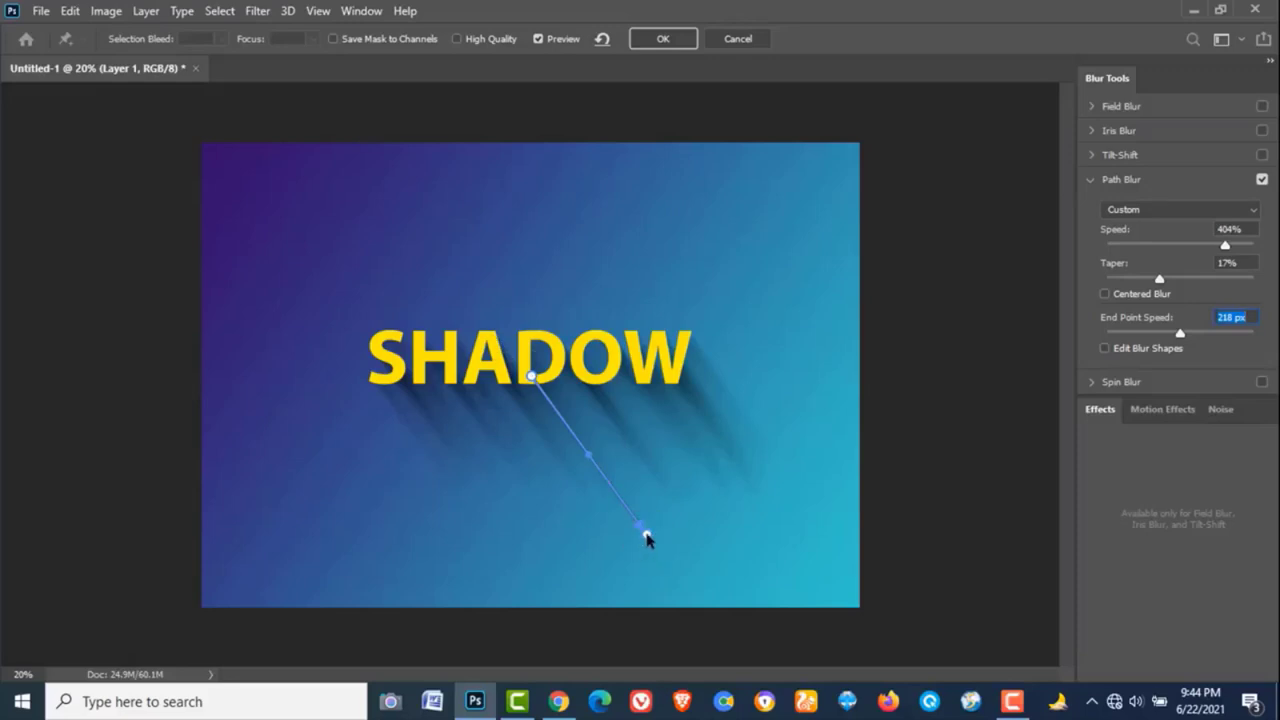
Step: Try other directions for the blur path, aim it at about 45° towards the canvas's lower-right corner, and apply the Path Blur
drag(646, 534, 643, 537)
drag(468, 556, 737, 218)
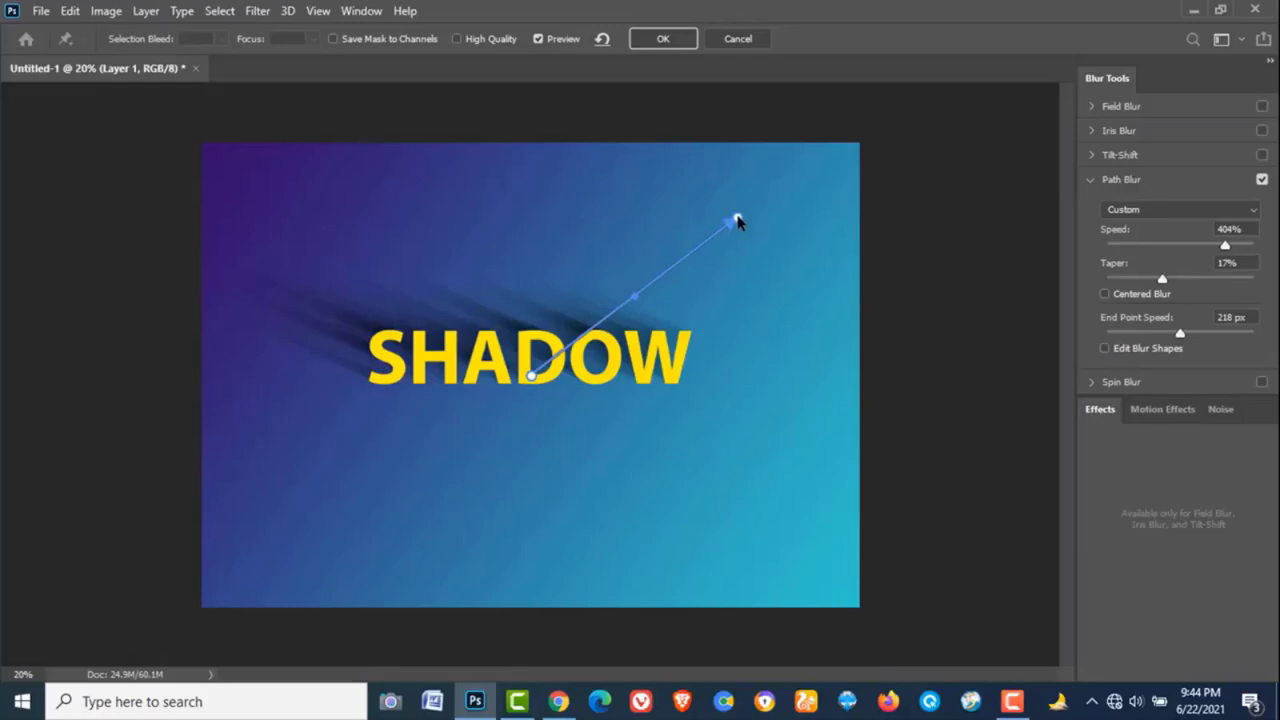
drag(737, 220, 716, 567)
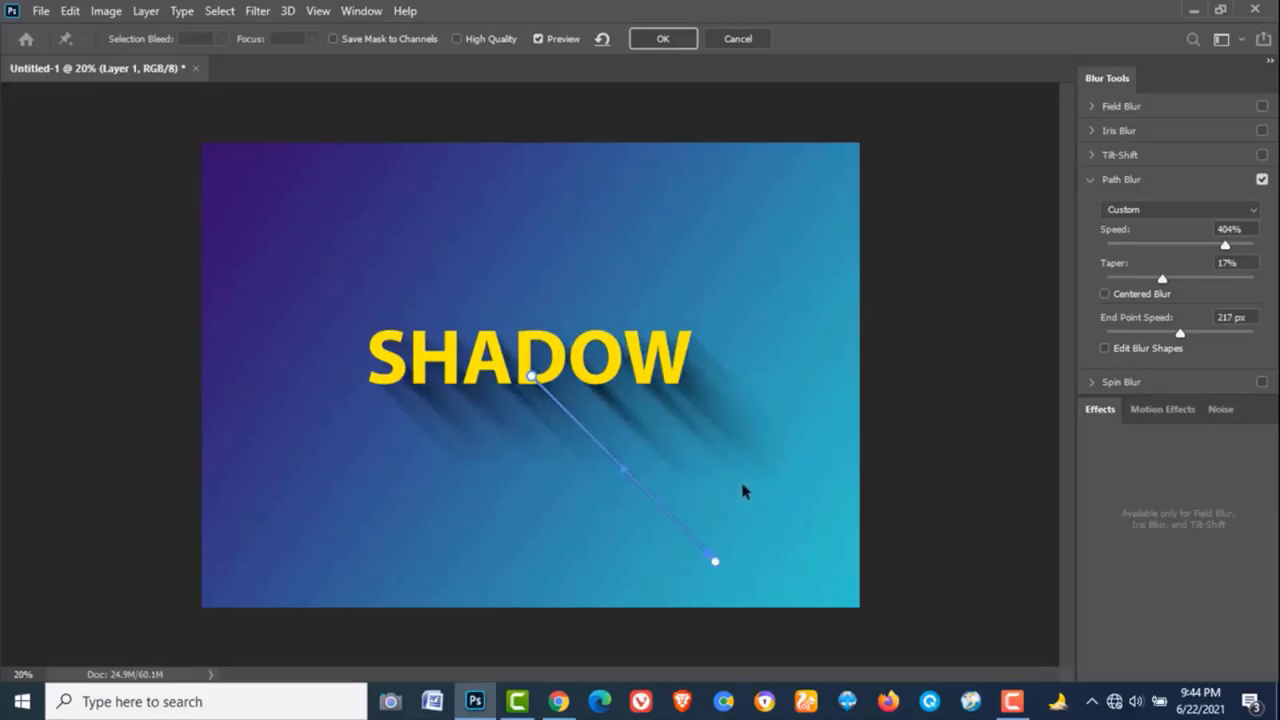
click(665, 42)
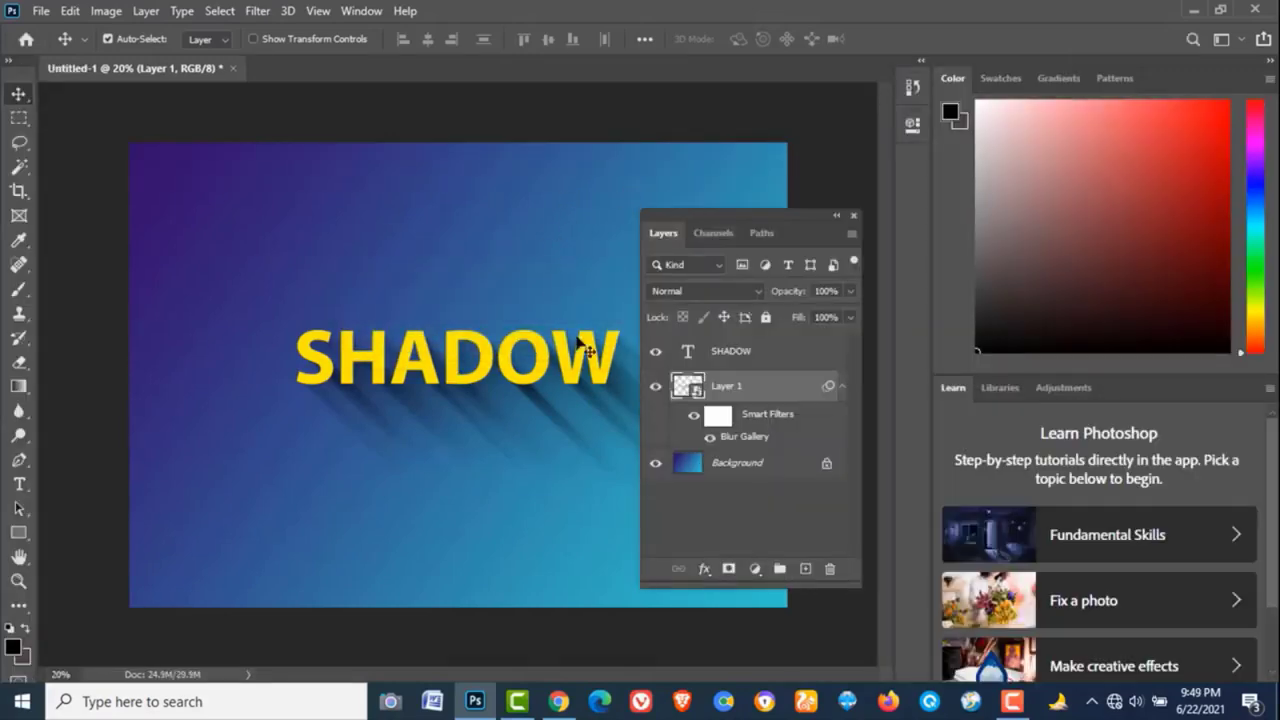
Step: Add a smooth Inner Bevel with a depth of 32% and a size of 29 px to the SHADOW text layer
click(786, 357)
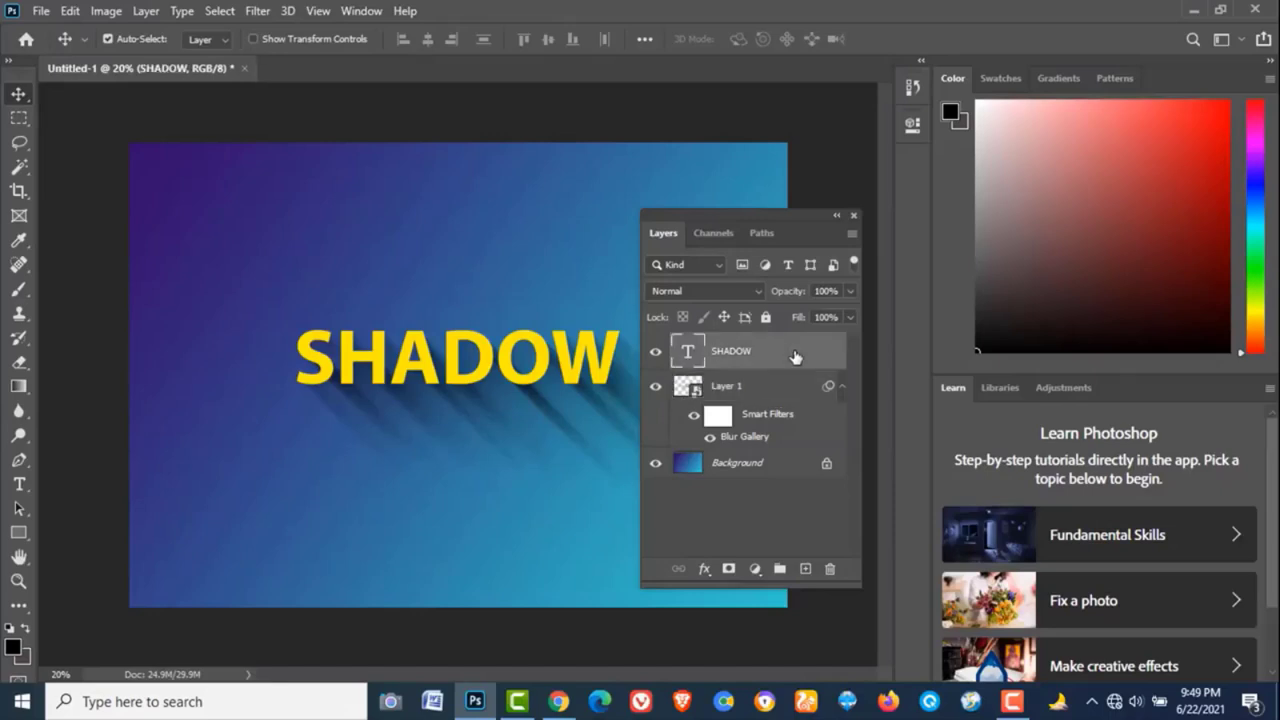
click(705, 569)
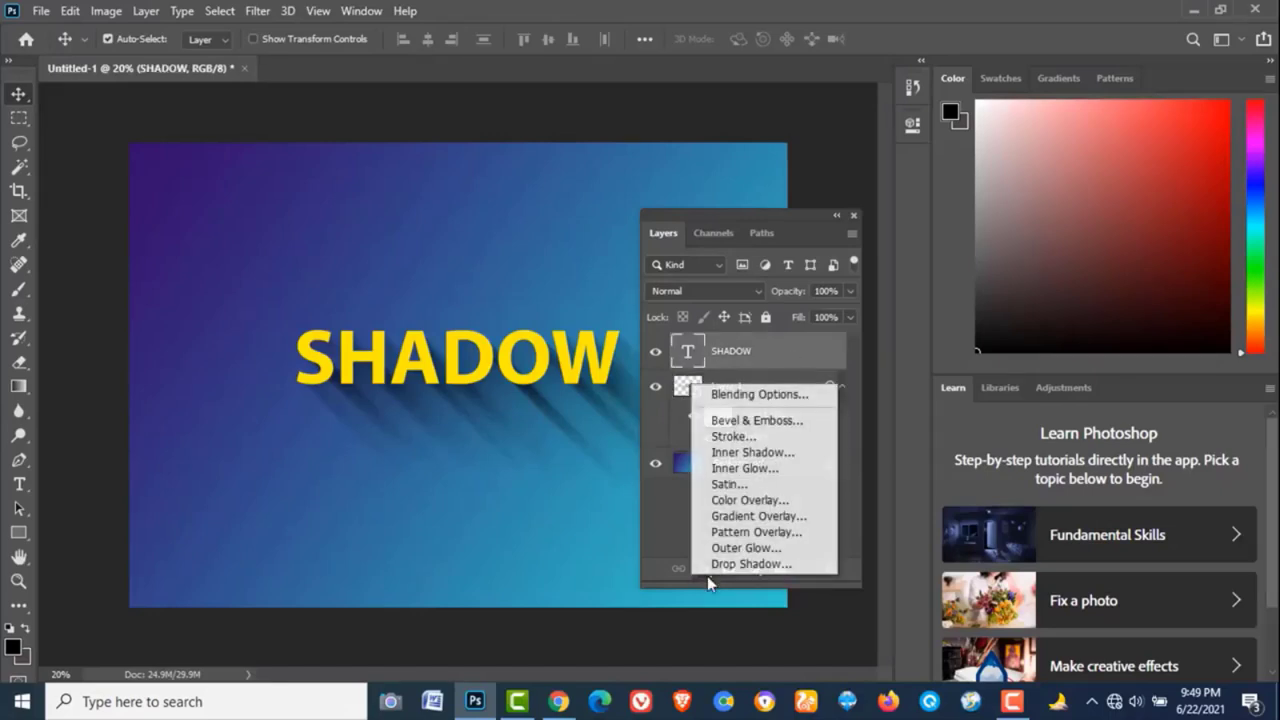
click(778, 421)
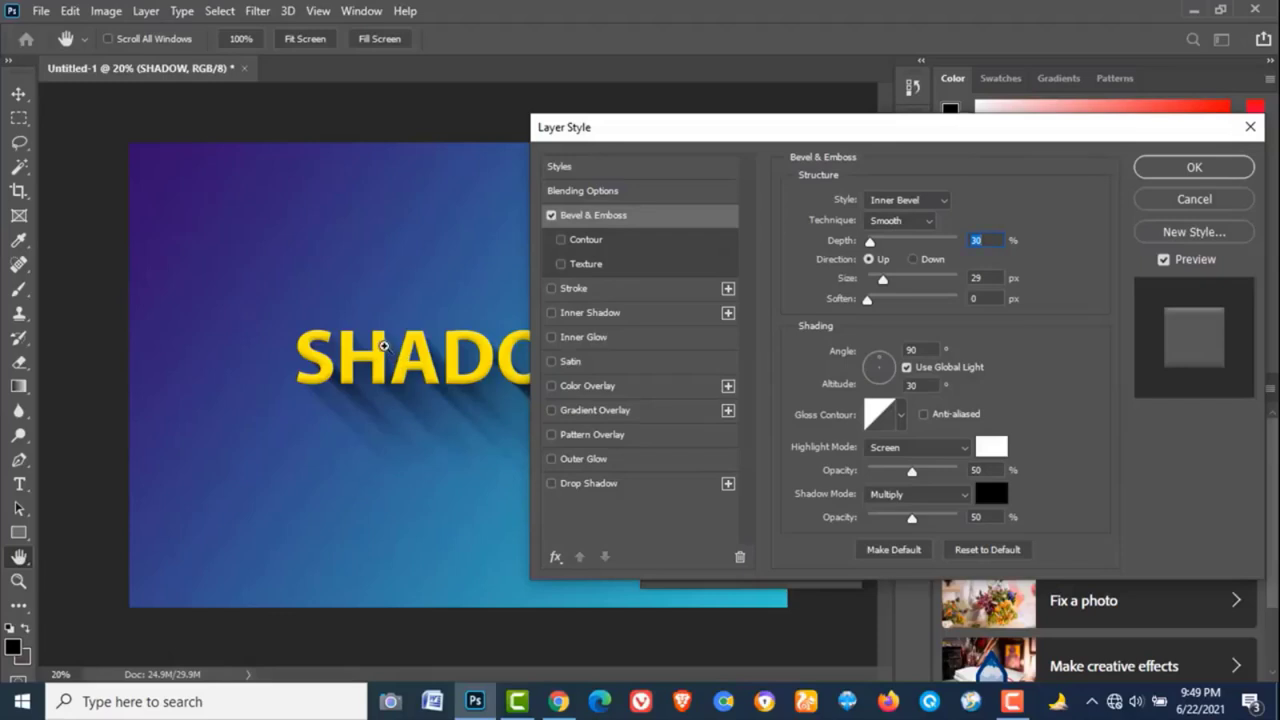
scroll(383, 345, up, 3)
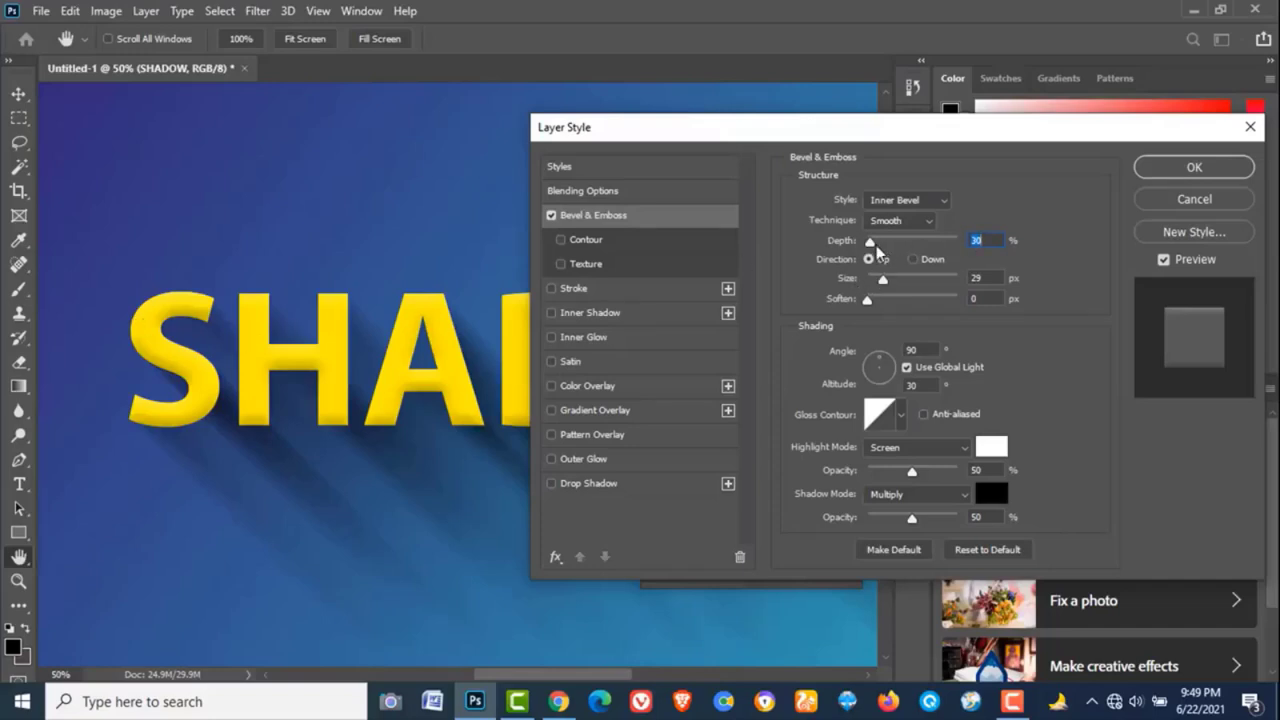
drag(871, 244, 875, 246)
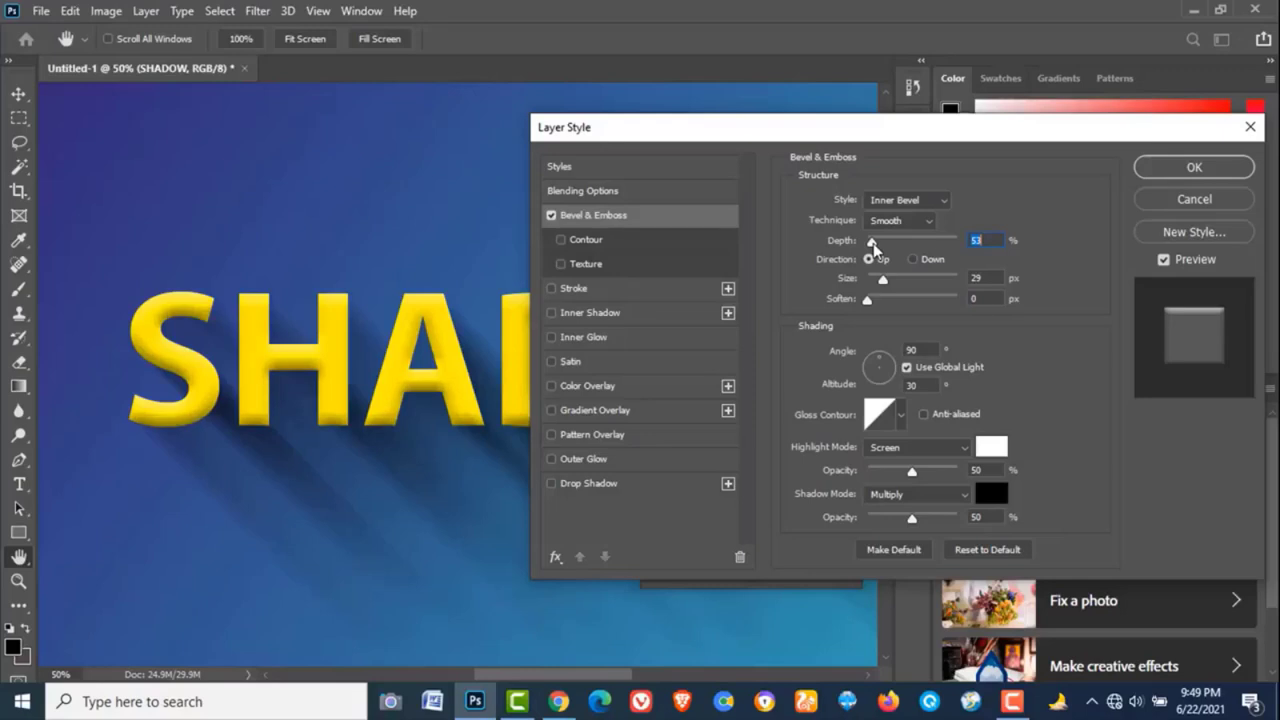
drag(875, 246, 871, 246)
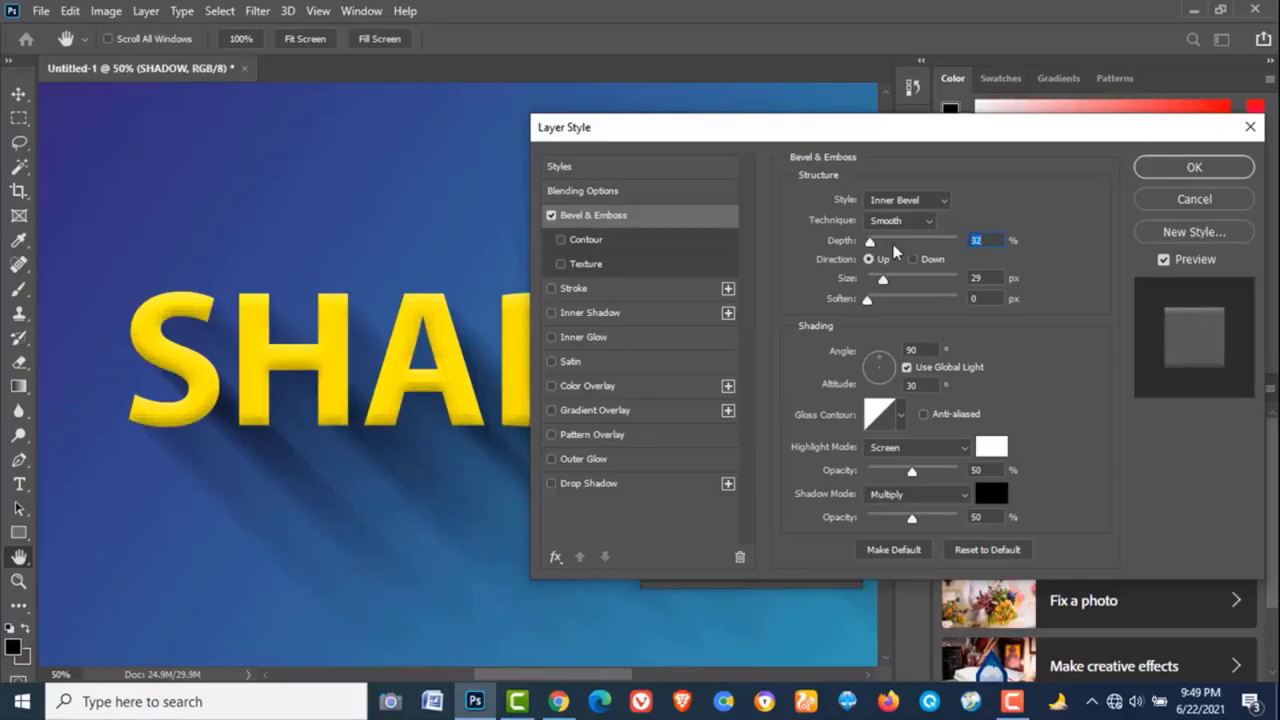
click(1163, 260)
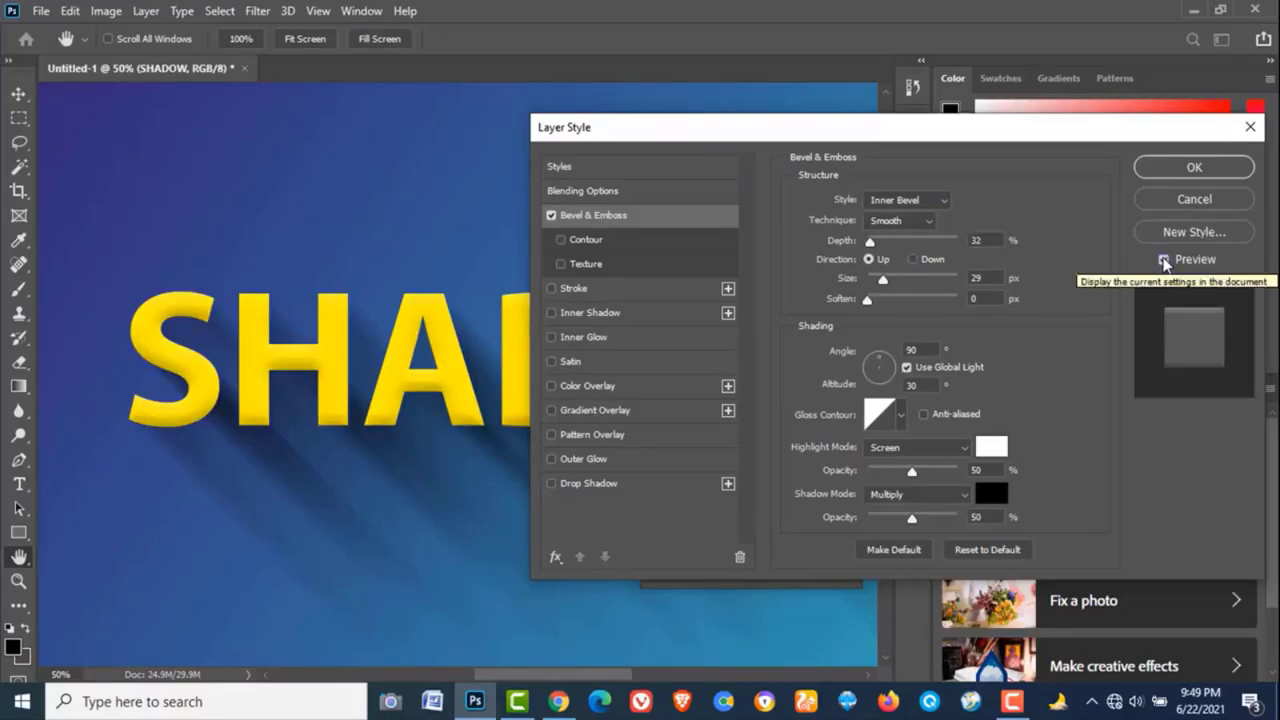
click(1183, 168)
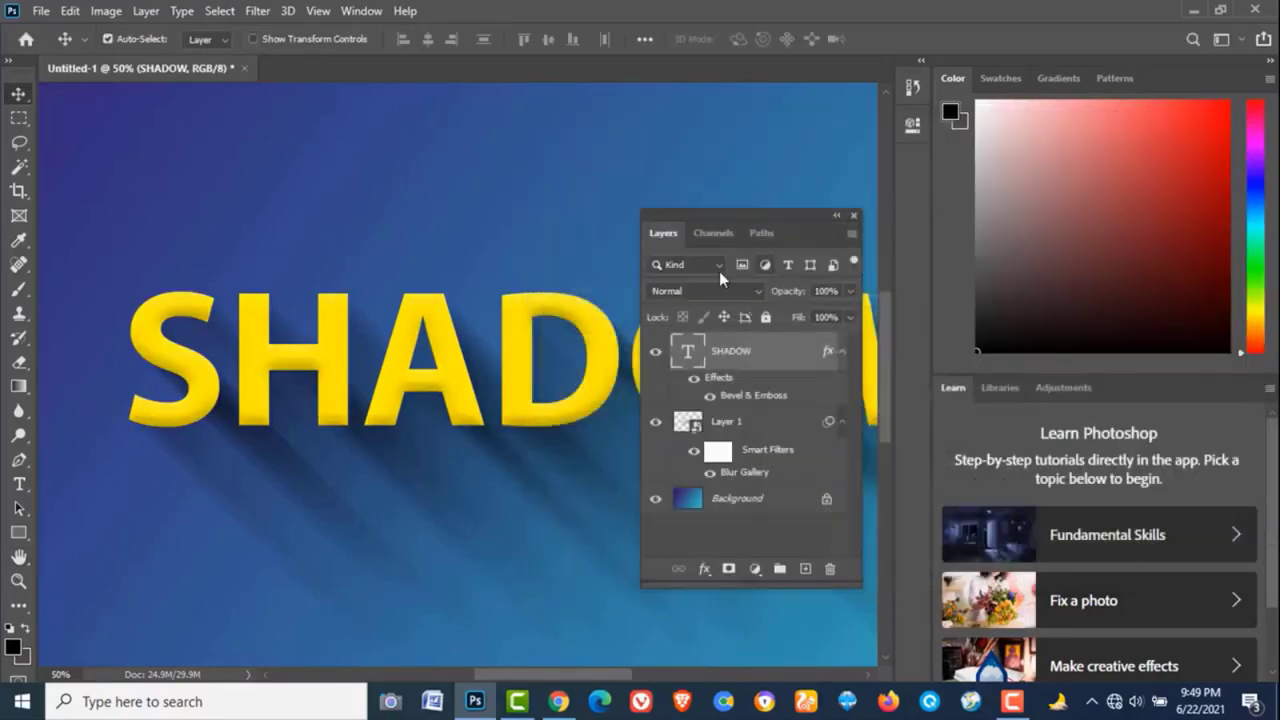
Step: Move the floating Layers panel off the canvas and view the whole SHADOW artwork at 25% zoom
drag(758, 216, 1024, 168)
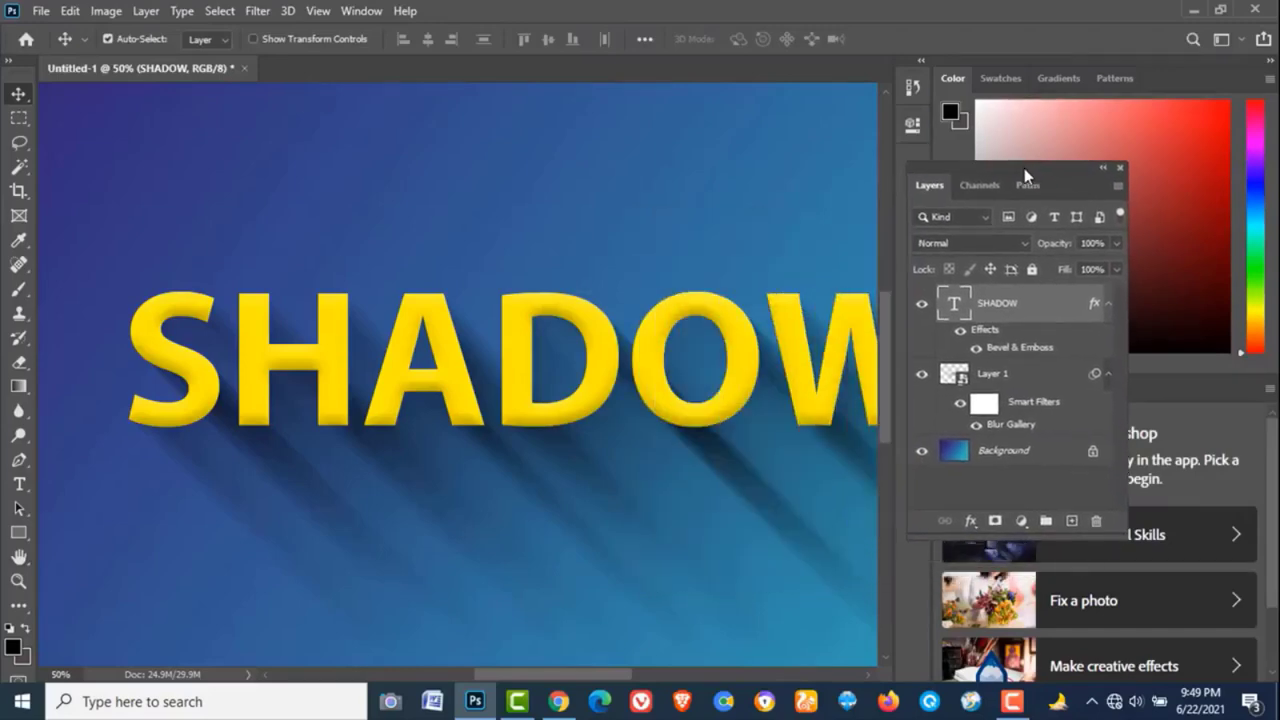
key(ctrl+alt+space)
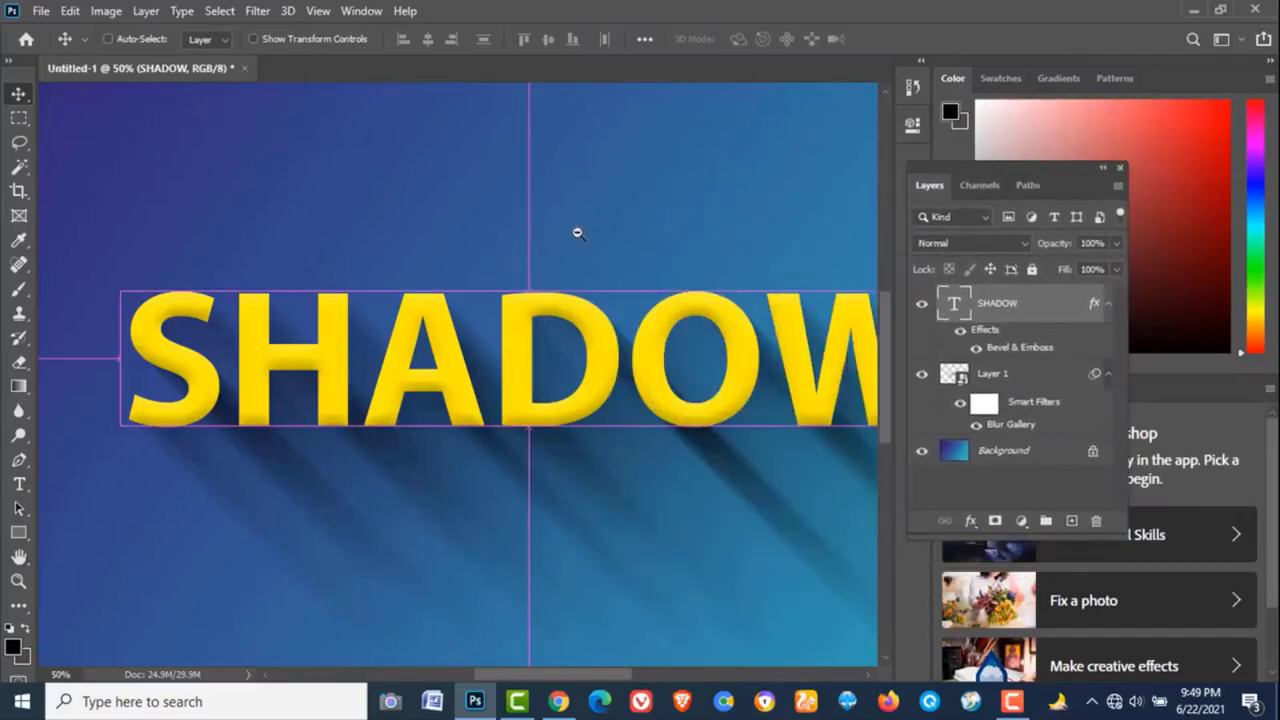
ctrl+alt+click(566, 224)
ctrl+alt+click(566, 225)
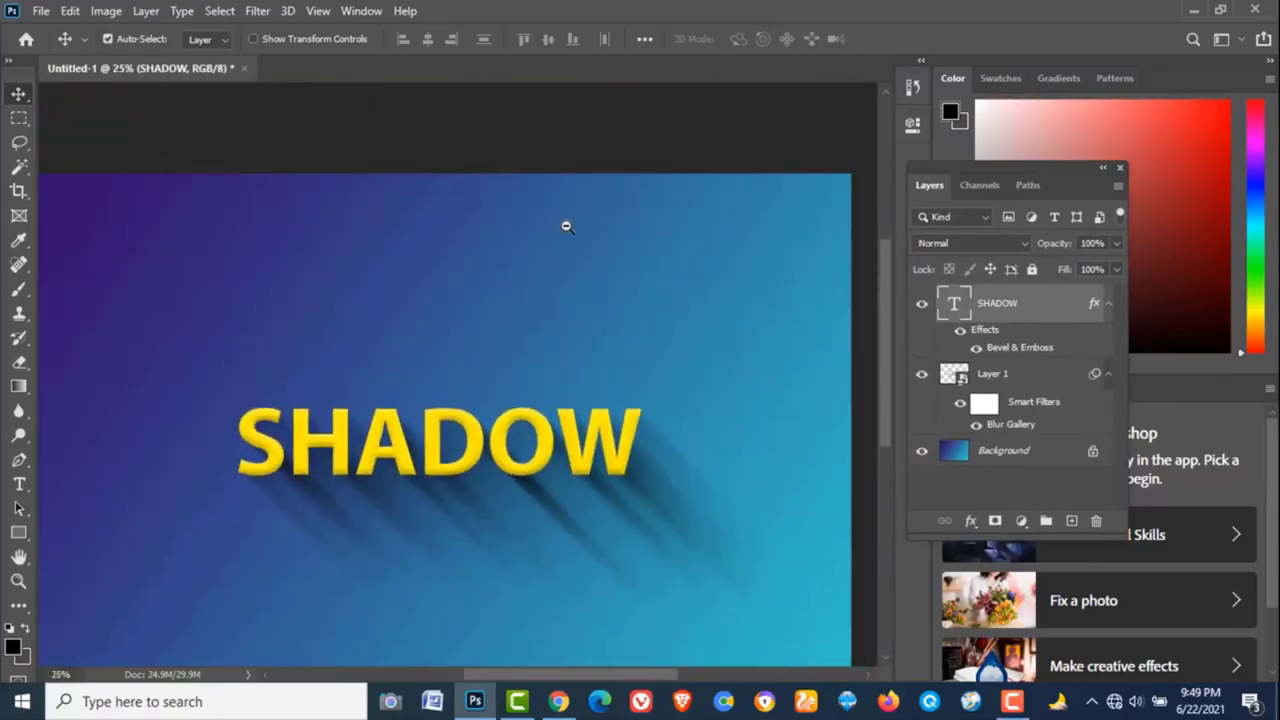
drag(508, 403, 529, 295)
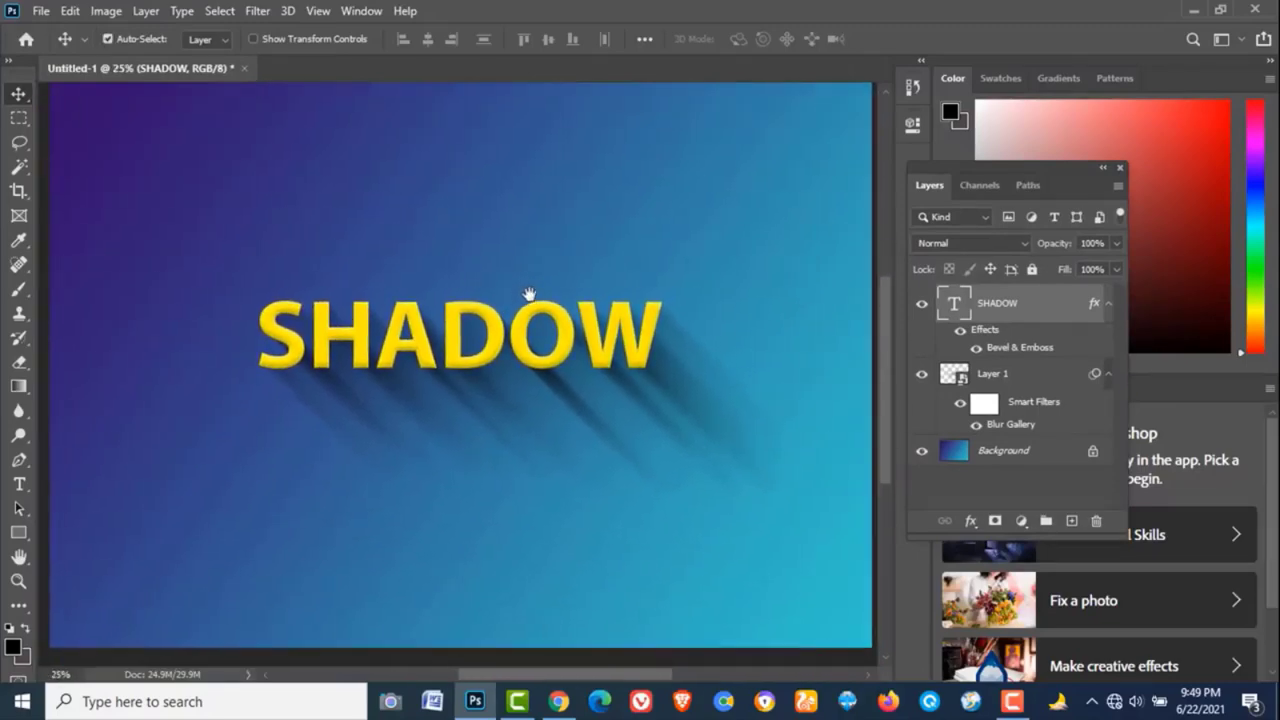